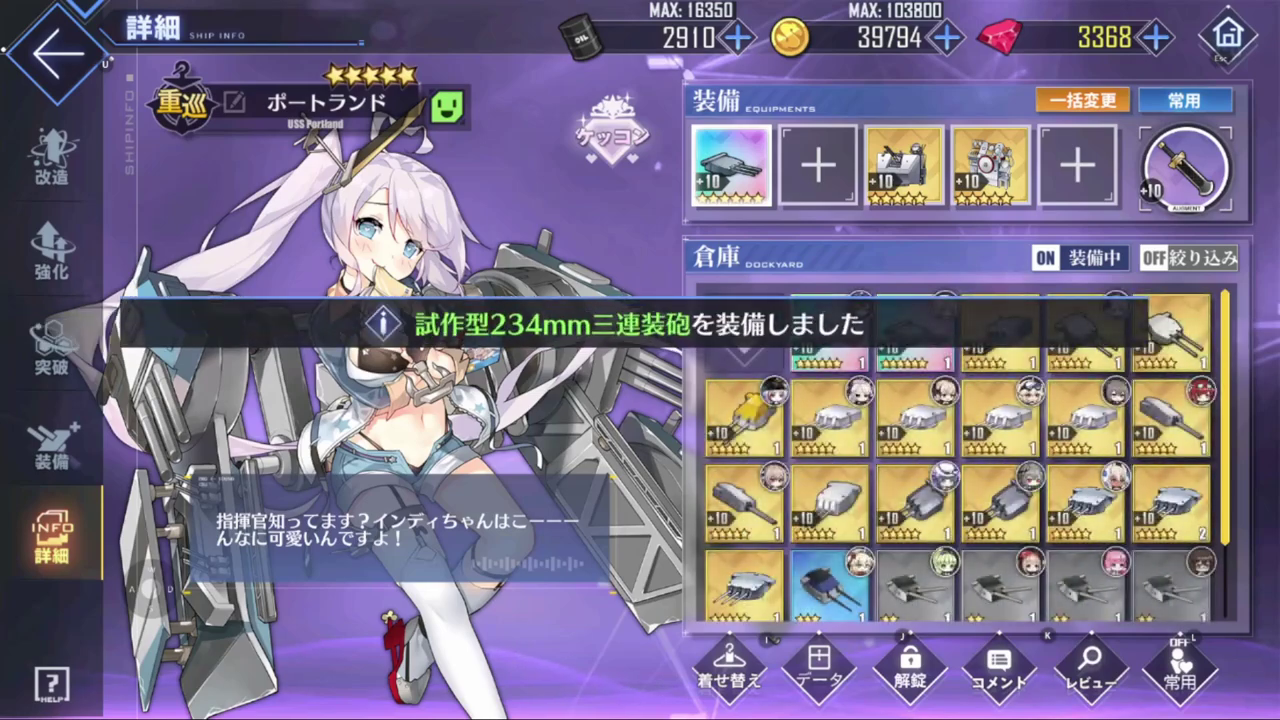
pyautogui.press('u')
pyautogui.press('l')
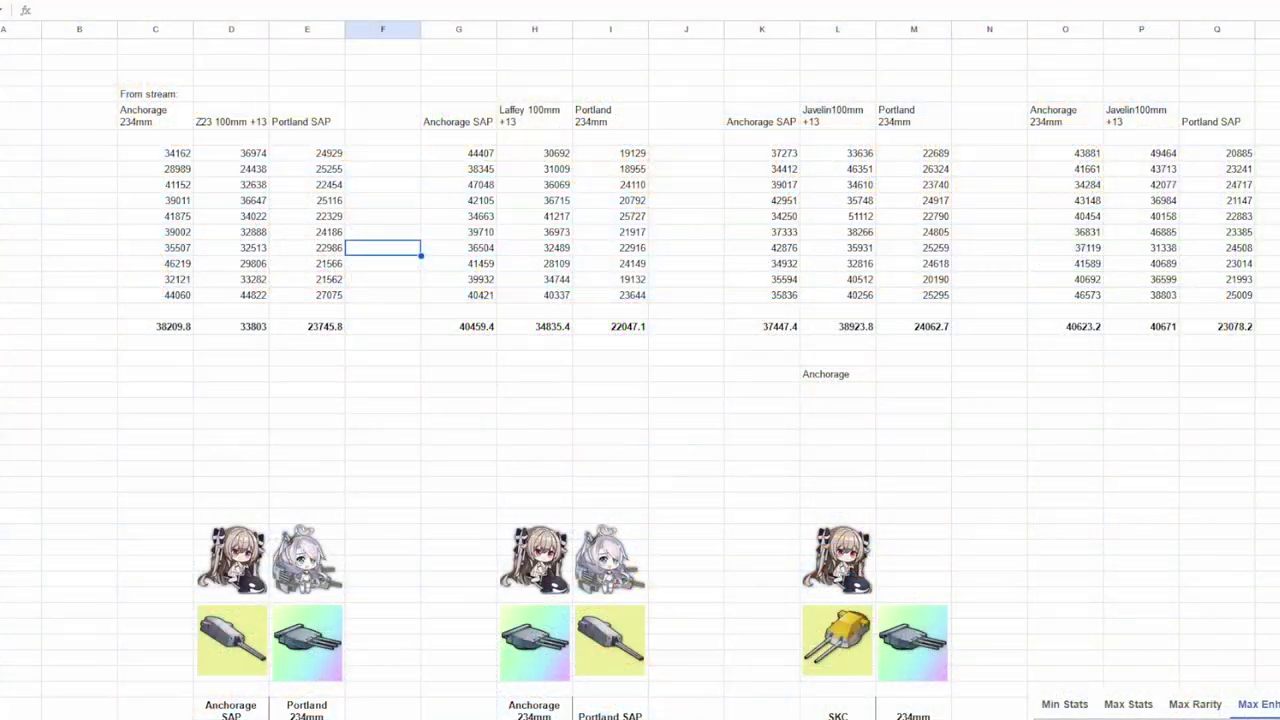
# Step: Examine the "From stream" results, comparing the column headings and averages of the Anchorage, destroyer and Portland runs
pyautogui.moveTo(155, 93); pyautogui.dragTo(1237, 328)
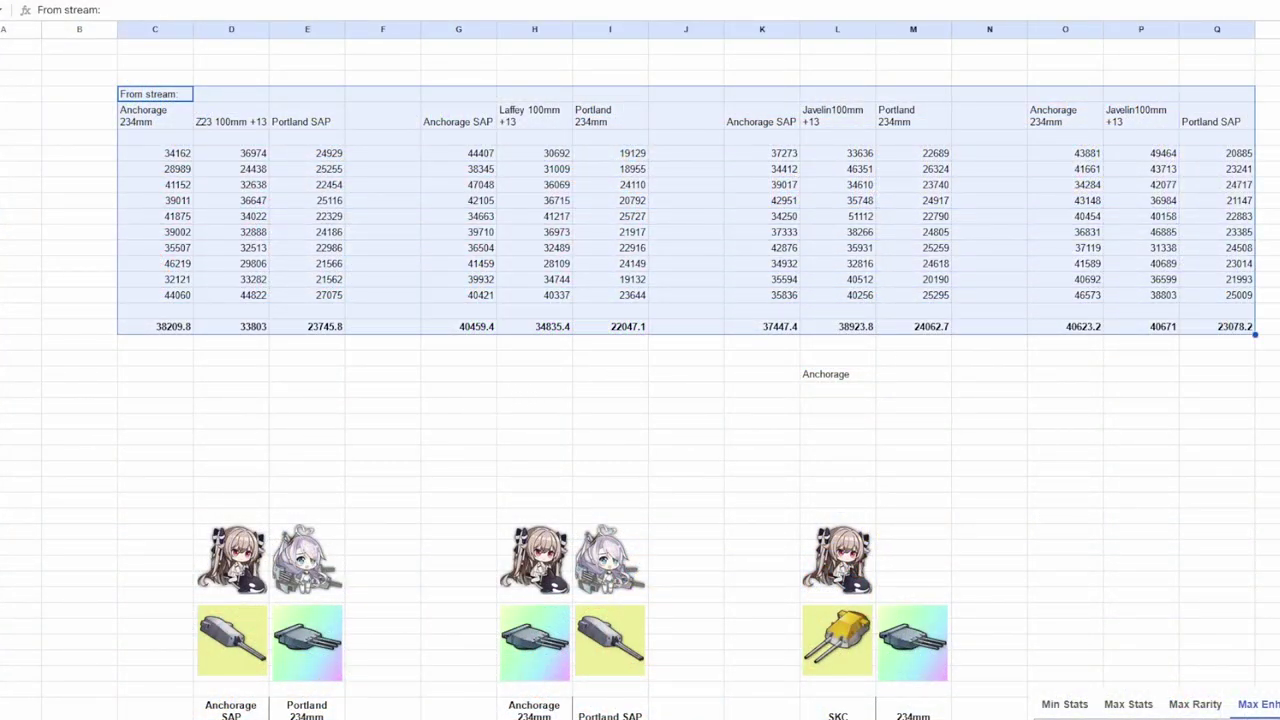
pyautogui.click(383, 426)
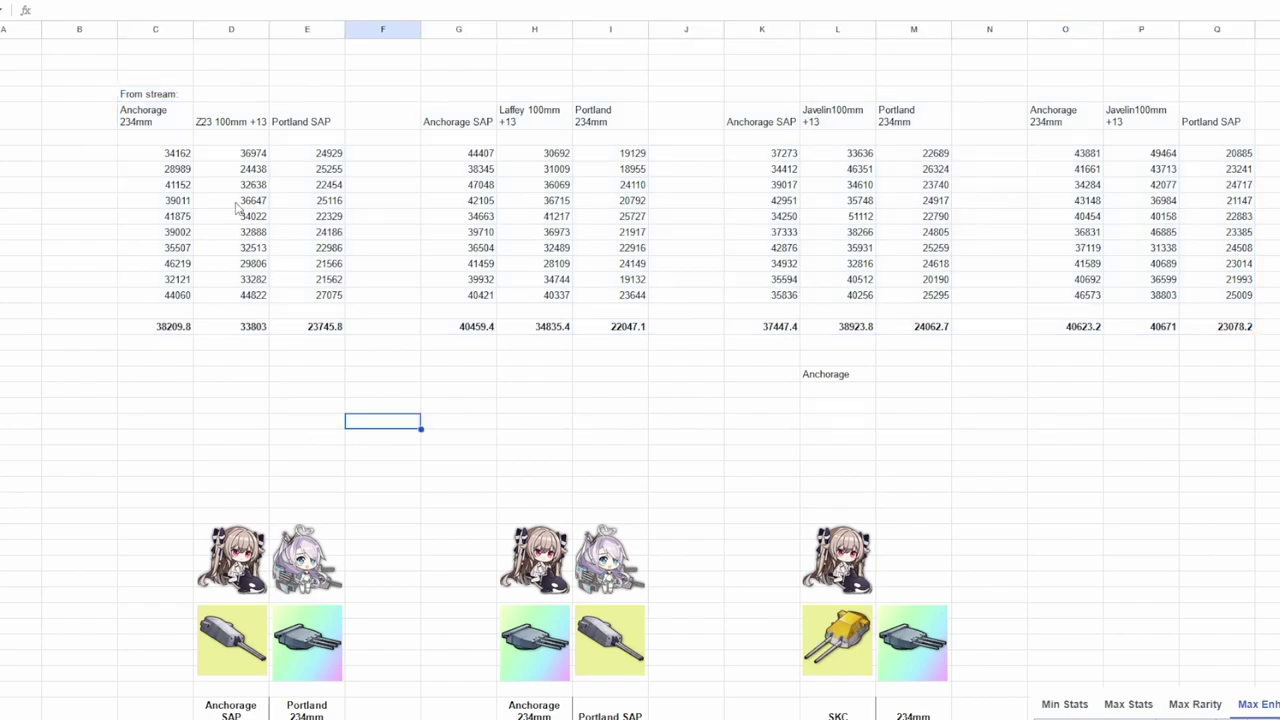
pyautogui.moveTo(160, 118); pyautogui.dragTo(630, 338)
pyautogui.click(235, 122)
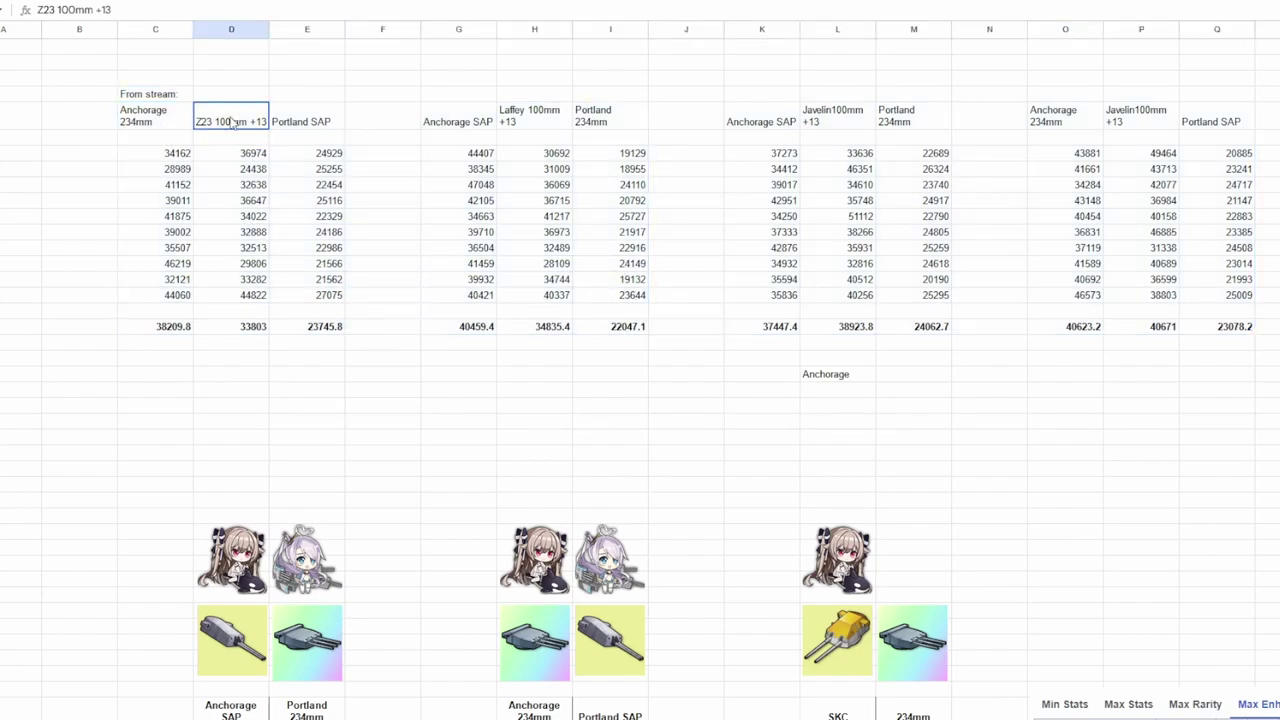
pyautogui.click(505, 122)
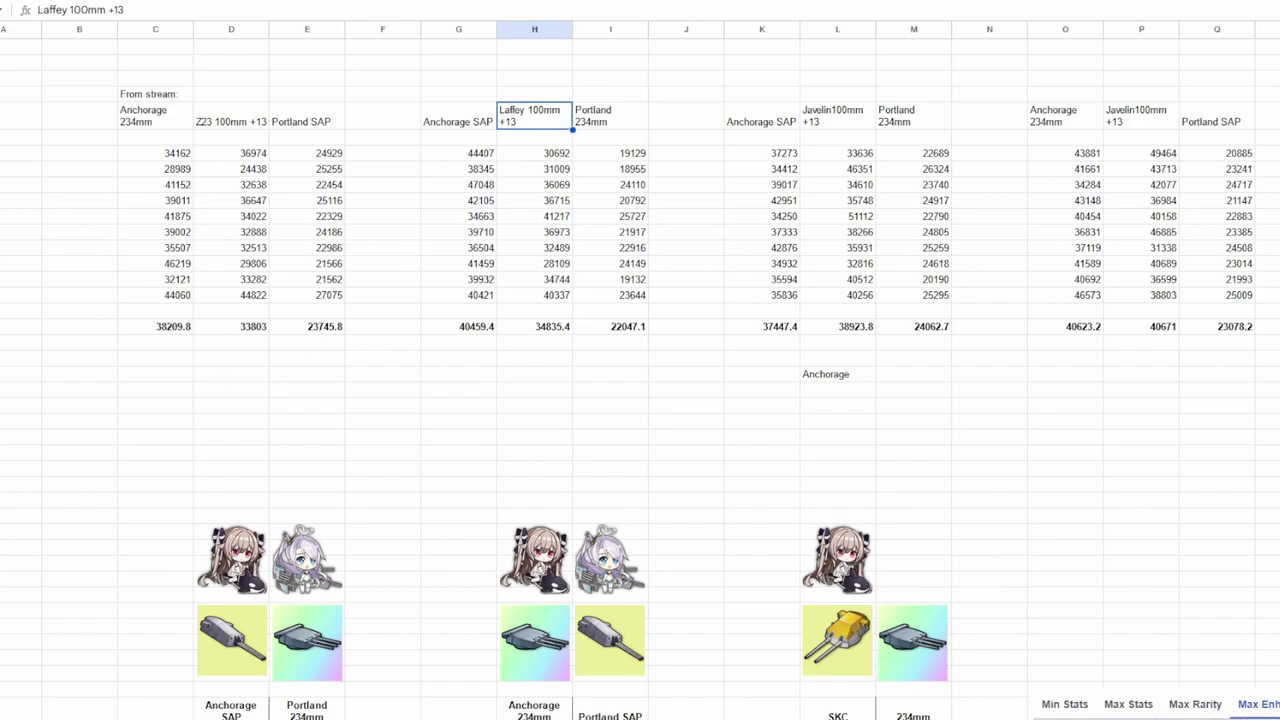
pyautogui.click(460, 327)
pyautogui.click(160, 330)
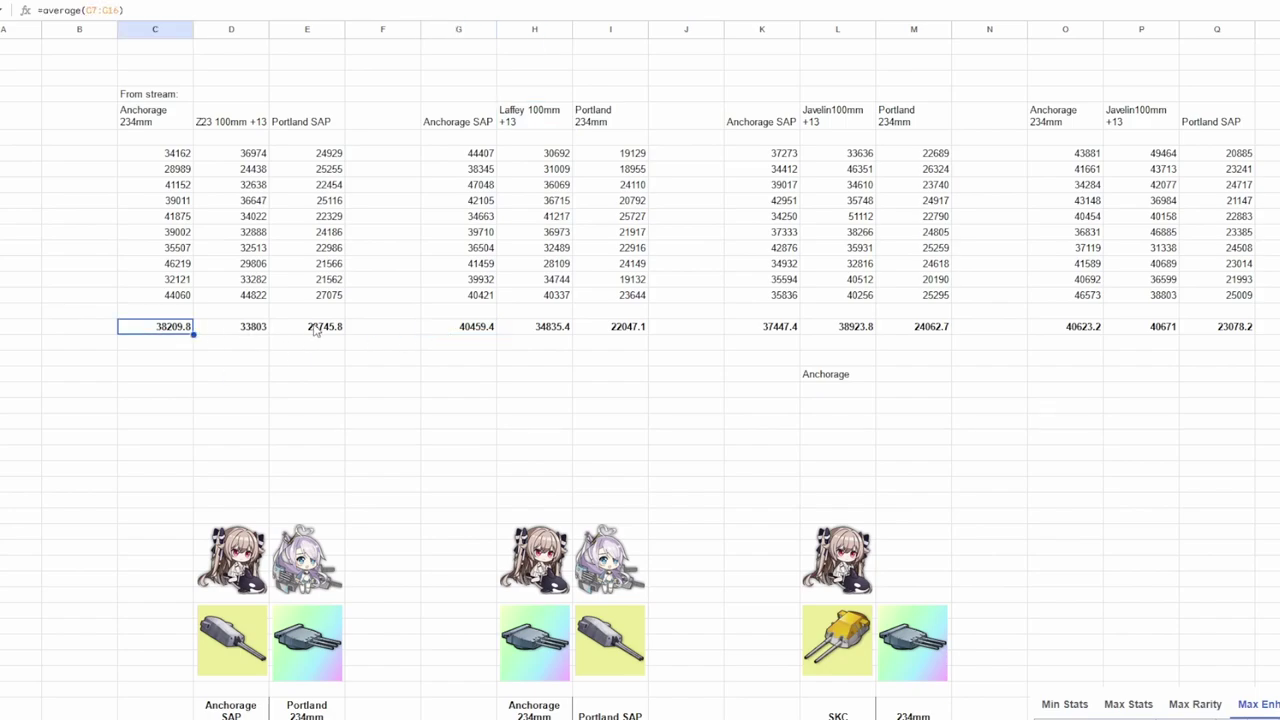
pyautogui.click(316, 329)
pyautogui.click(625, 328)
pyautogui.click(602, 114)
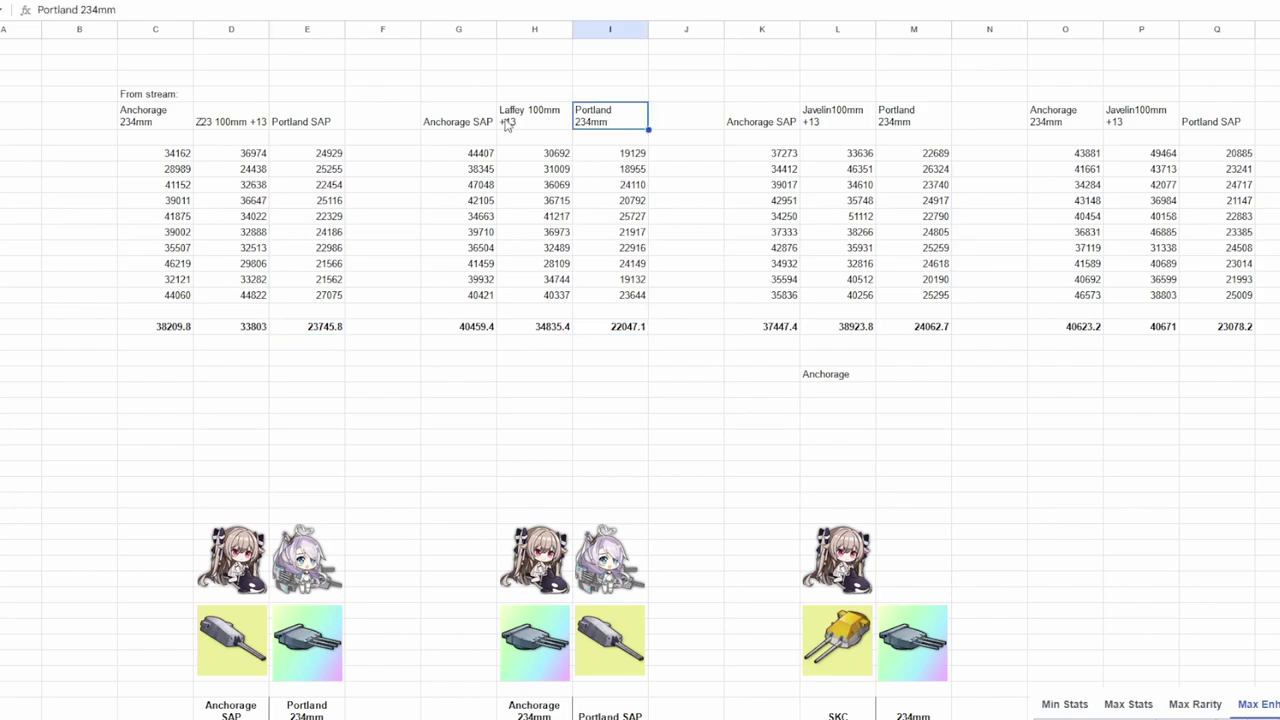
pyautogui.click(850, 124)
pyautogui.click(1156, 120)
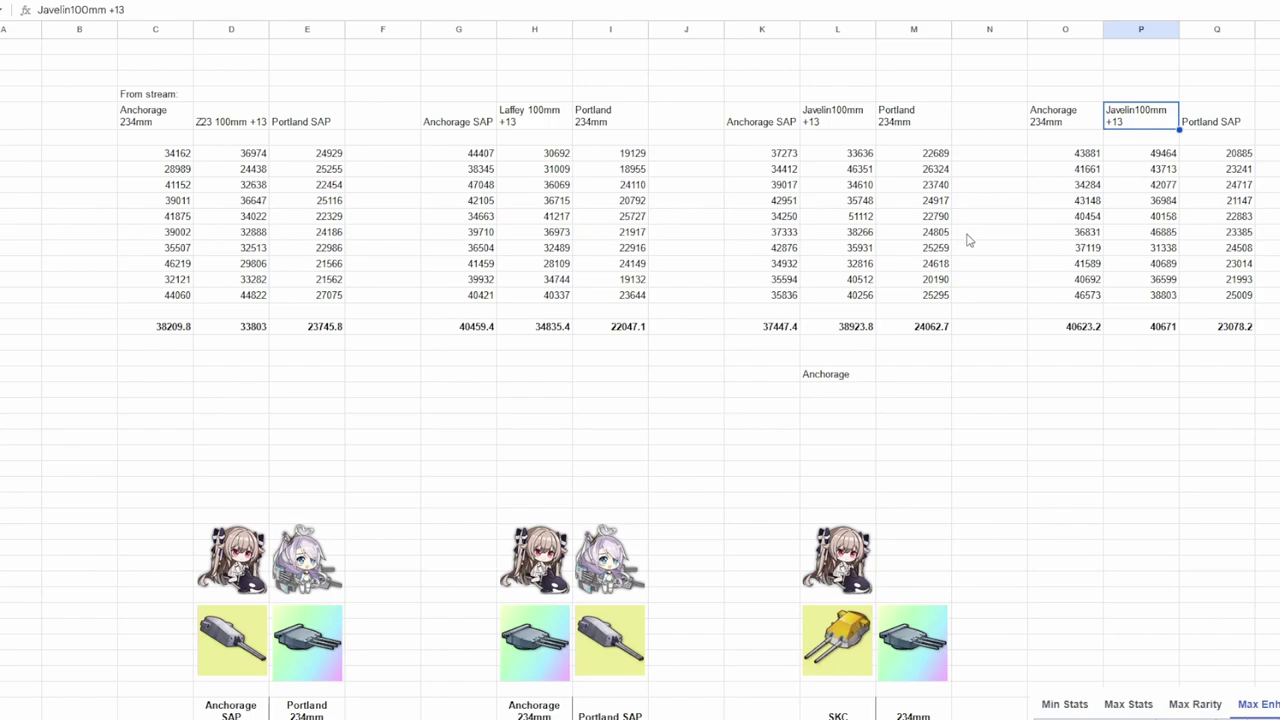
# Step: Delete the stray "Anchorage" label below the third stream results table
pyautogui.click(842, 376)
pyautogui.press('Delete')
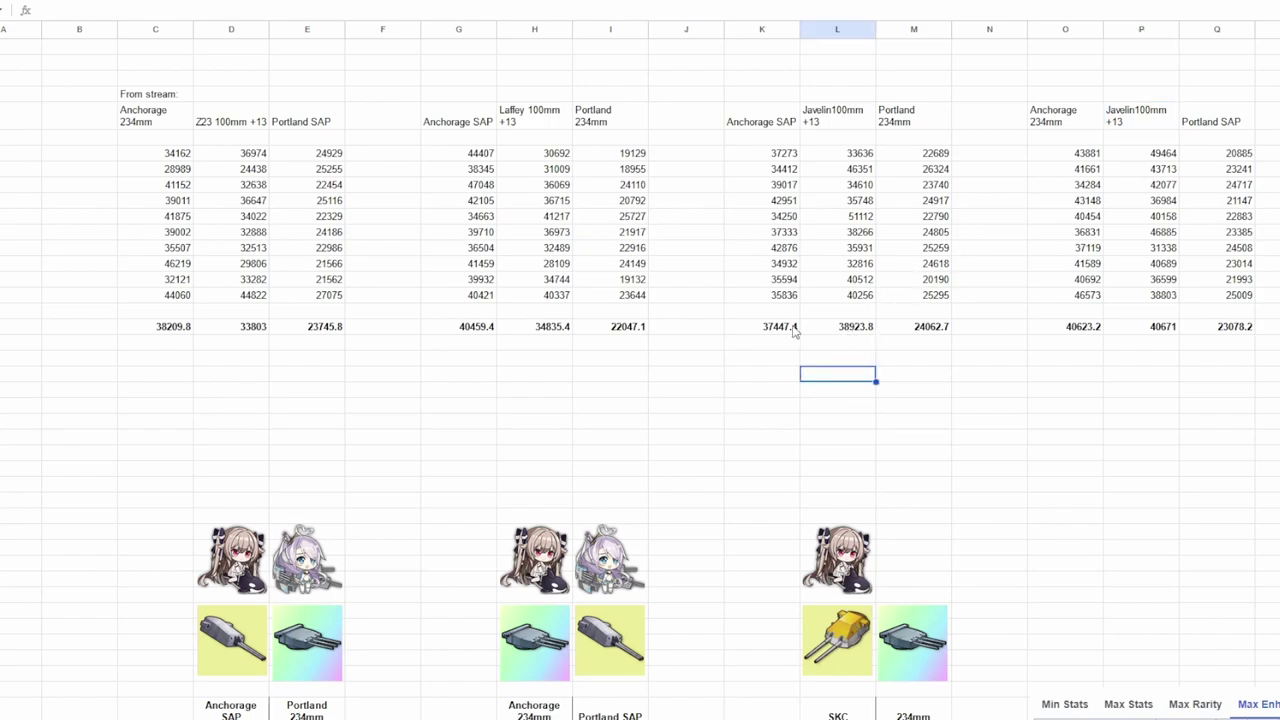
# Step: Compare the Anchorage and Portland averages between the two stream tables that include Javelin
pyautogui.click(795, 330)
pyautogui.click(1085, 330)
pyautogui.click(920, 330)
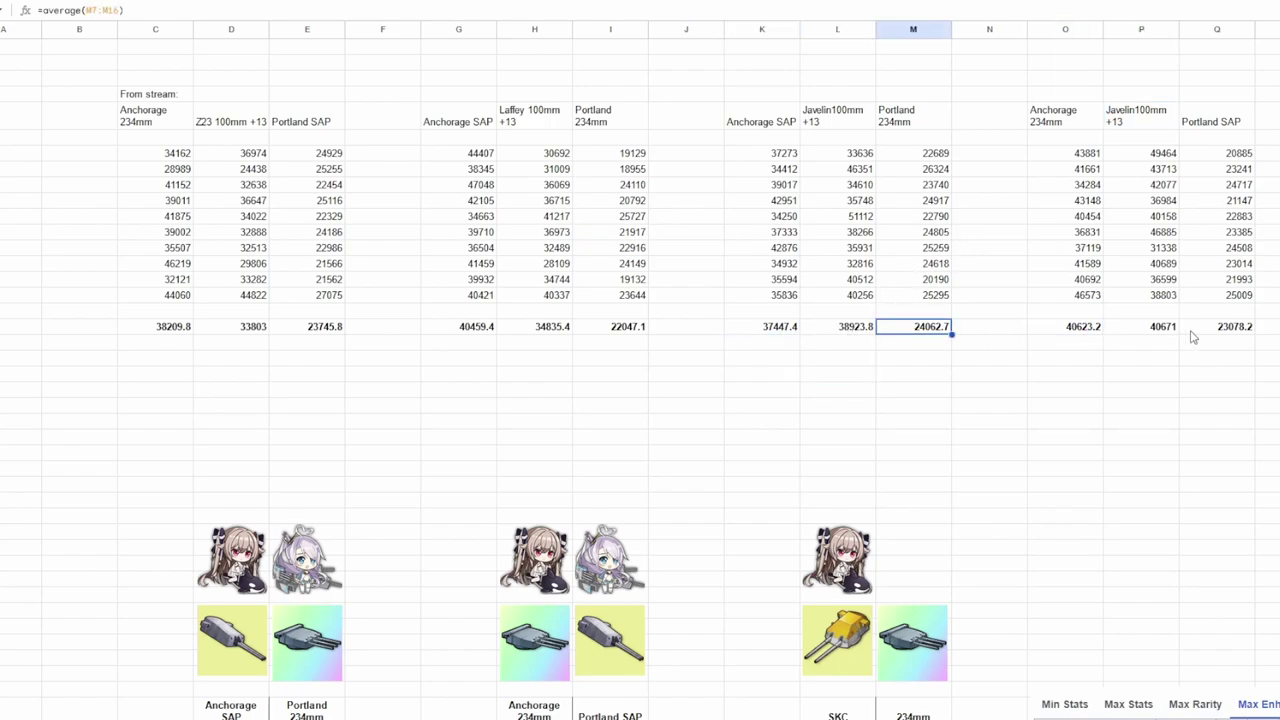
pyautogui.click(1192, 337)
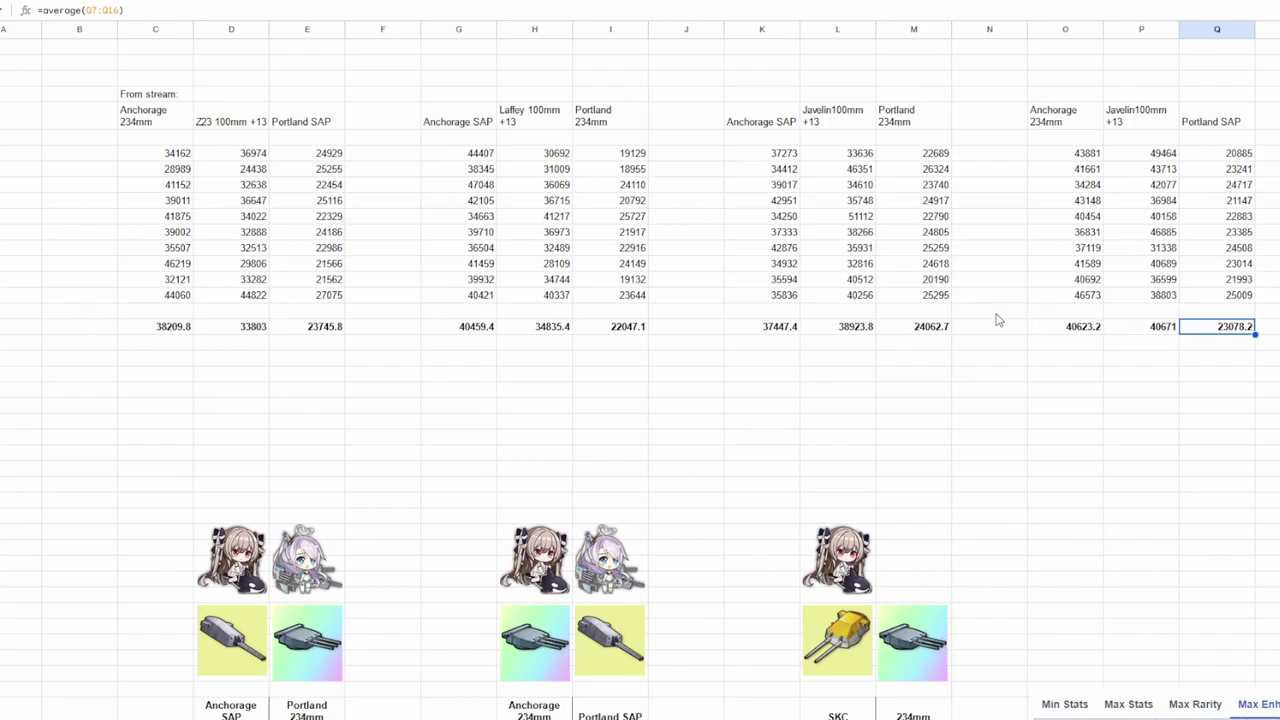
# Step: Examine the first two gun comparison tables below, checking the Anchorage and Portland averages with SAP and 234mm guns
pyautogui.scroll(-5, 409, 400)
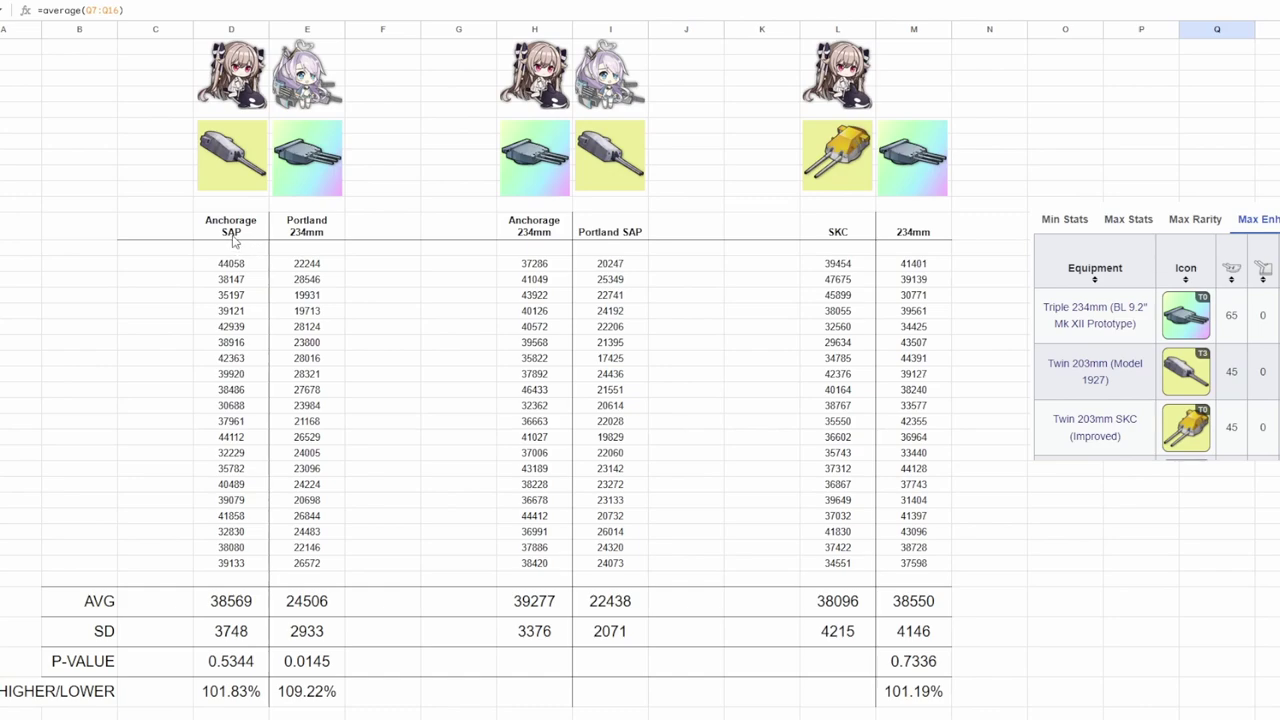
pyautogui.moveTo(232, 240); pyautogui.dragTo(610, 600)
pyautogui.click(458, 500)
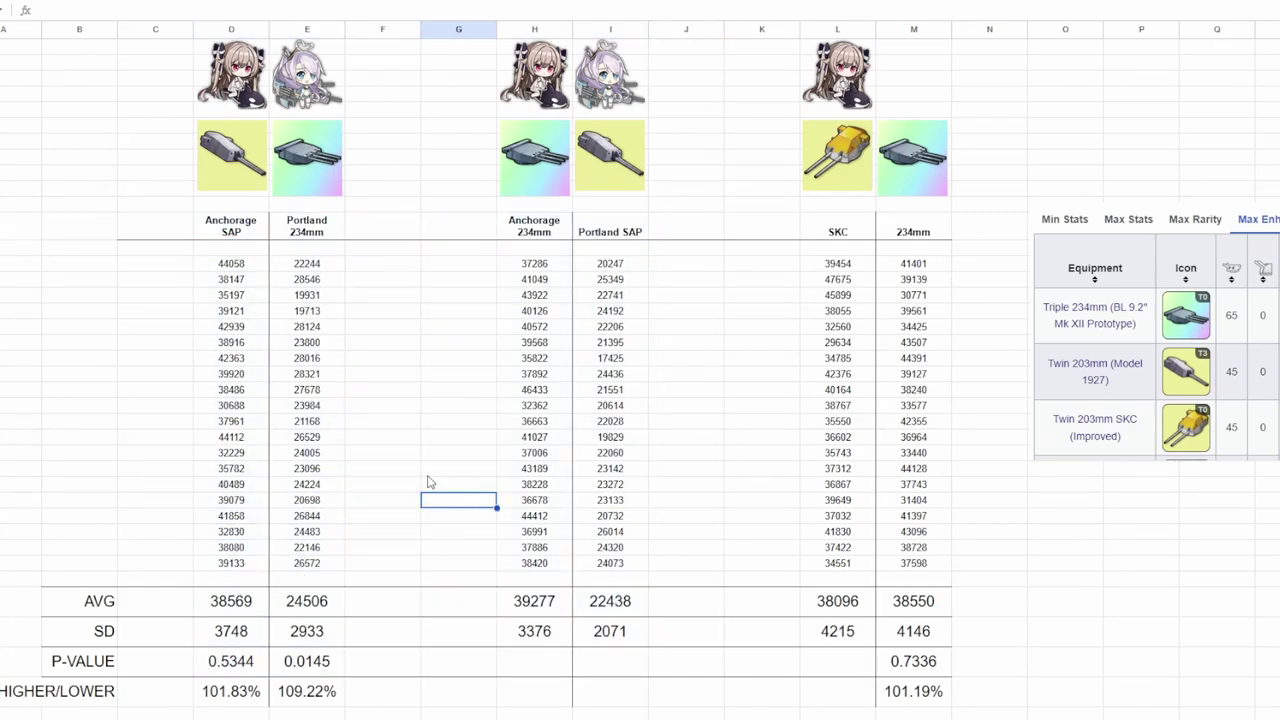
pyautogui.click(312, 600)
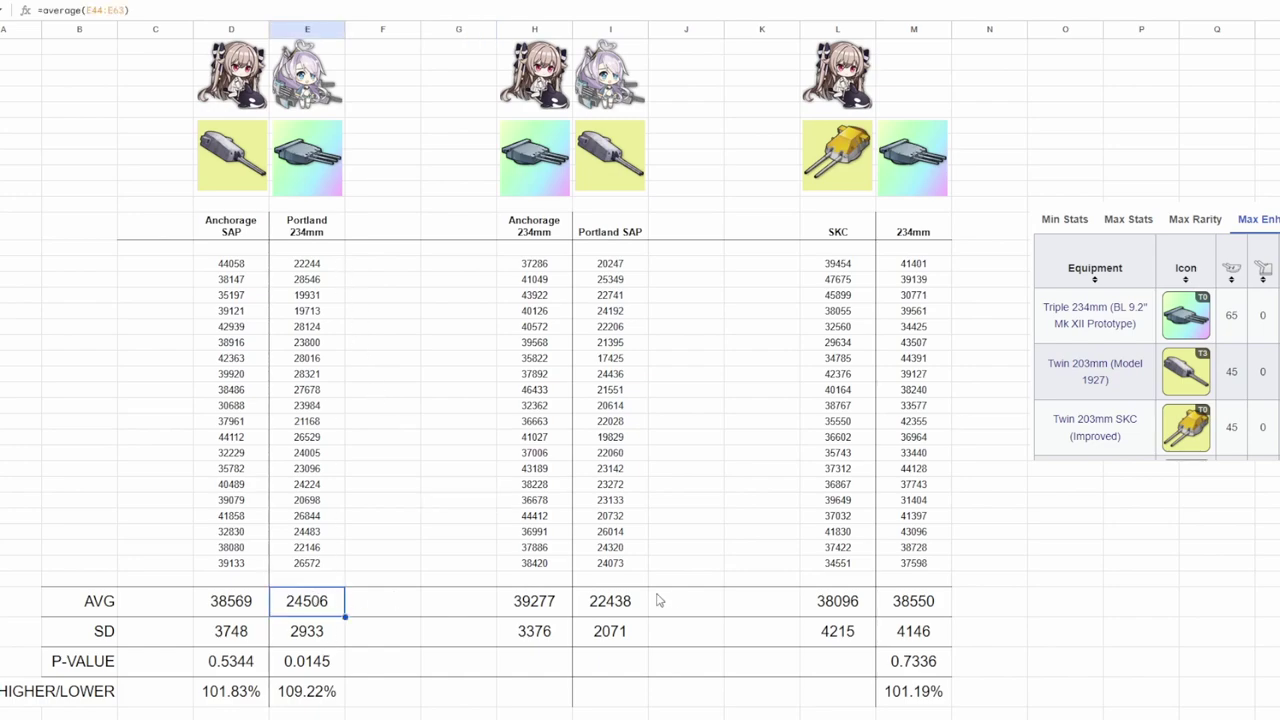
pyautogui.click(625, 602)
pyautogui.click(534, 601)
pyautogui.click(230, 600)
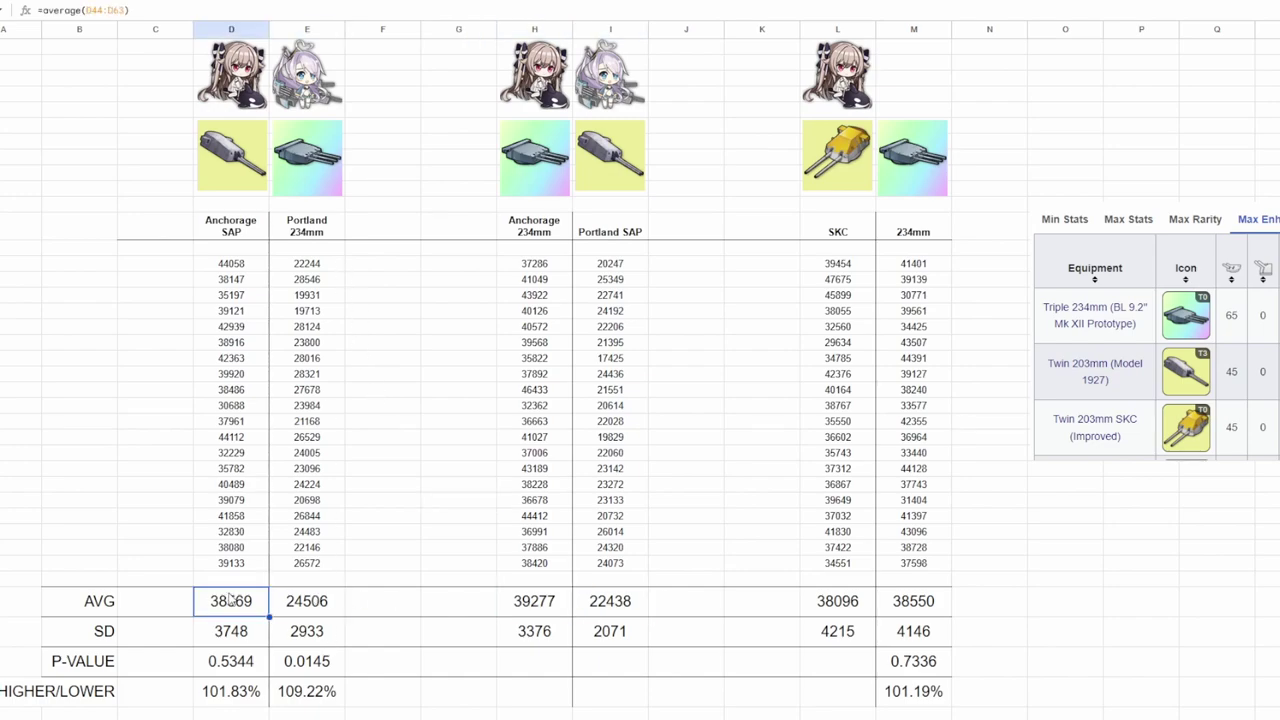
# Step: Label the first gun comparison table's two columns "anchorage" and "portland" directly beneath the HIGHER/LOWER row
pyautogui.scroll(-1, 230, 605)
pyautogui.click(232, 628)
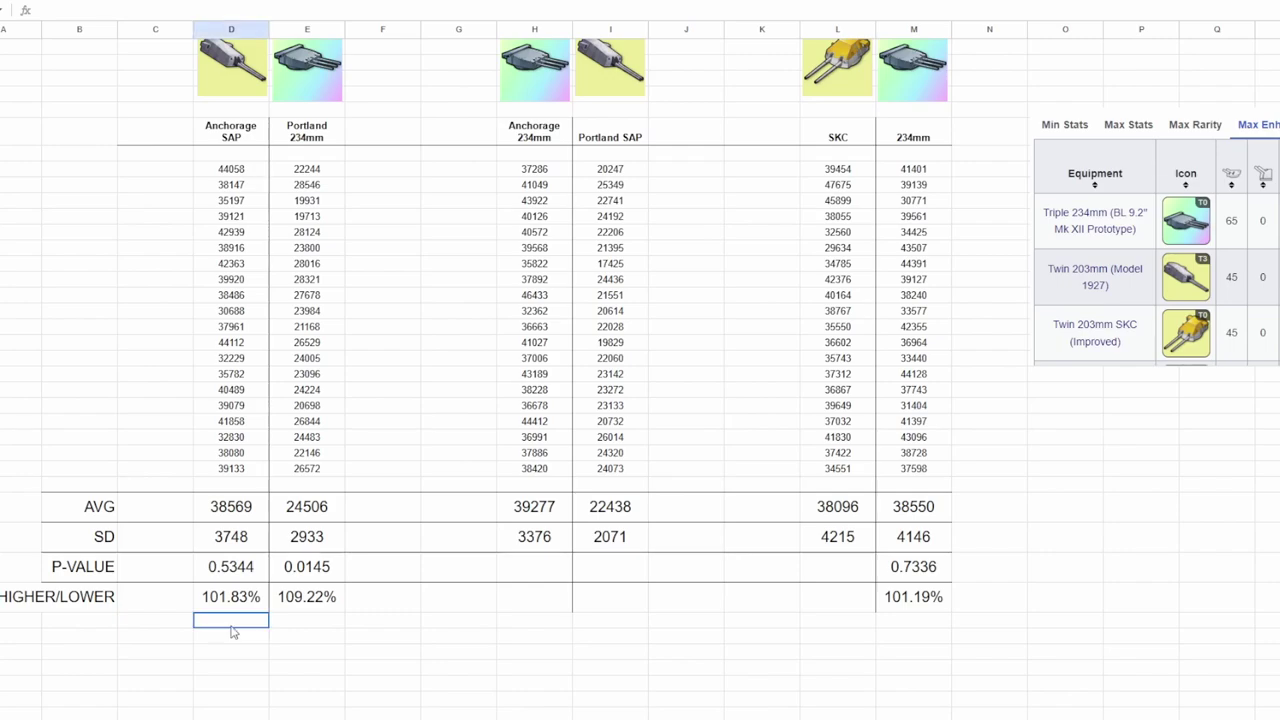
pyautogui.write('anchorage')
pyautogui.press('Tab')
pyautogui.write('portland')
pyautogui.press('Return')
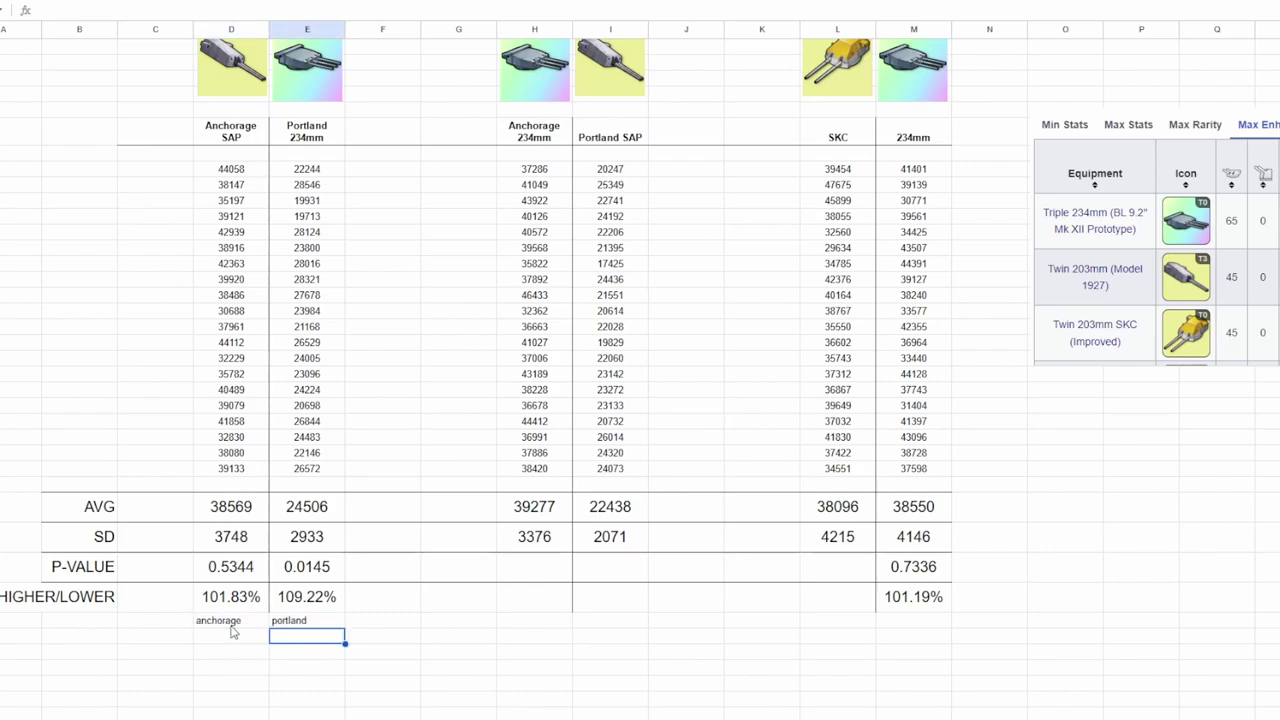
# Step: Examine the Max Enhanced gun stats image and the HIGHER/LOWER ratio of the 234mm gun against the SKC
pyautogui.hscroll(8, 572, 553)
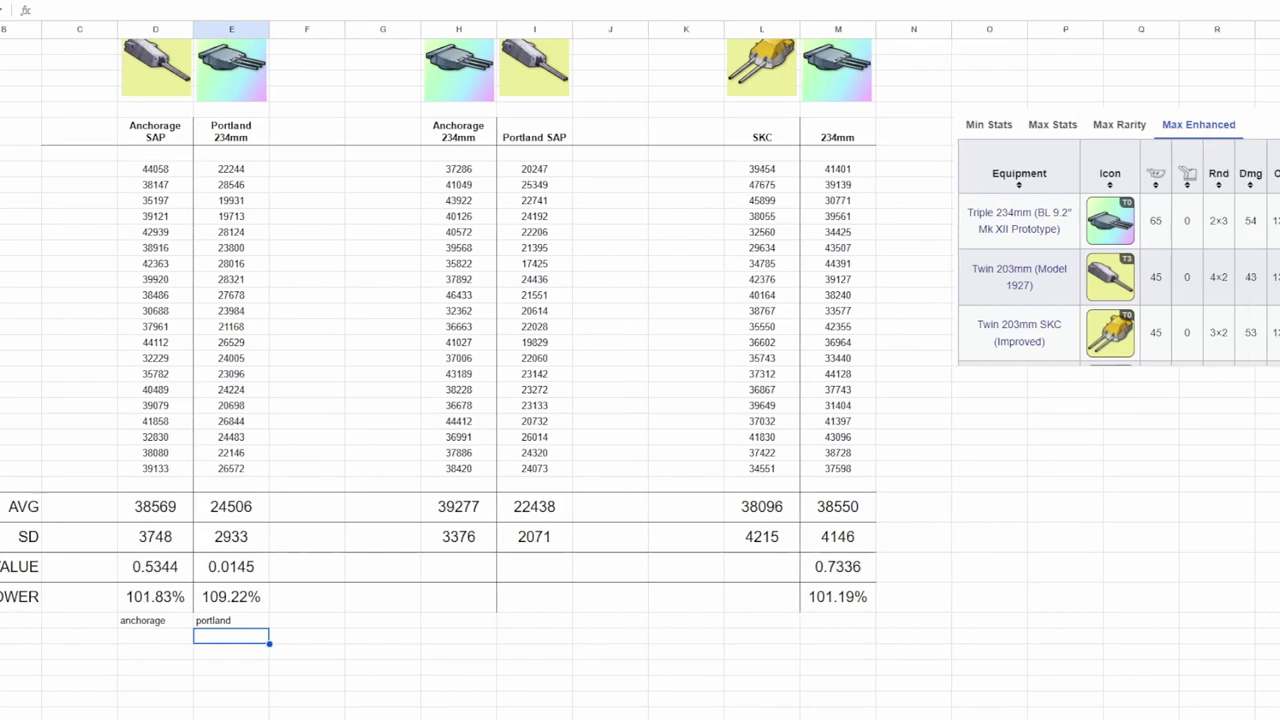
pyautogui.scroll(2, 572, 553)
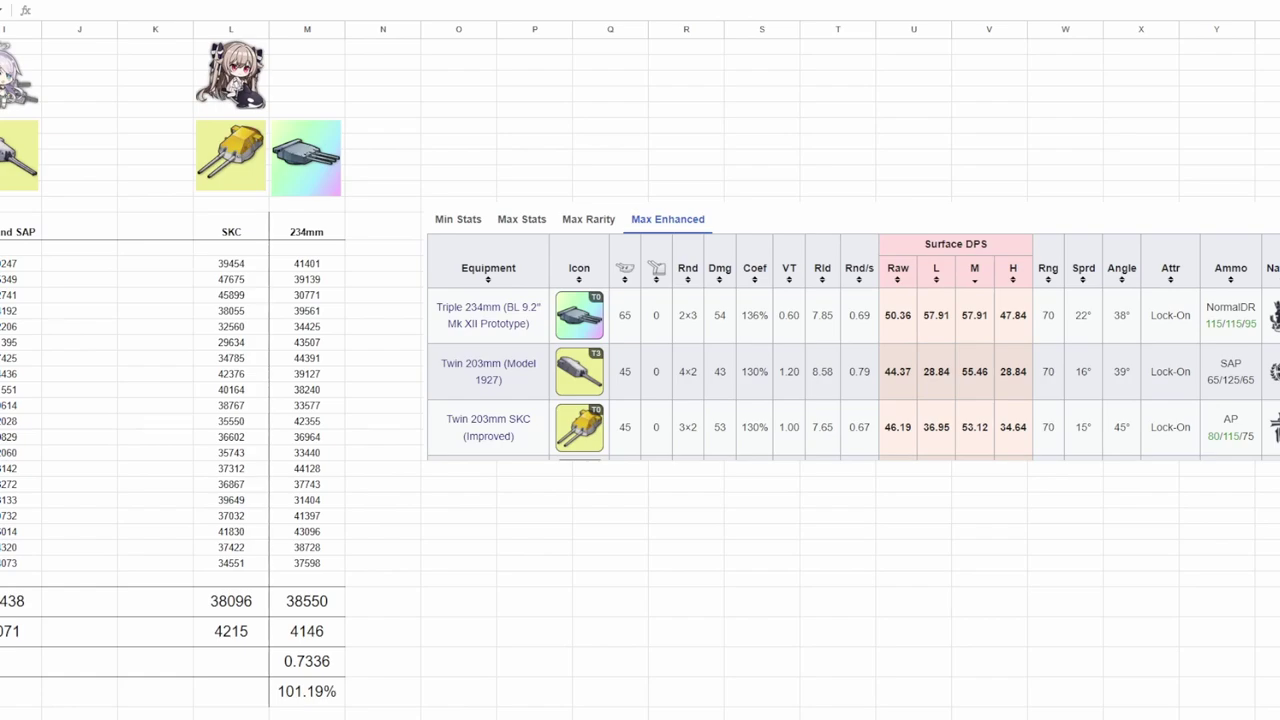
pyautogui.click(588, 419)
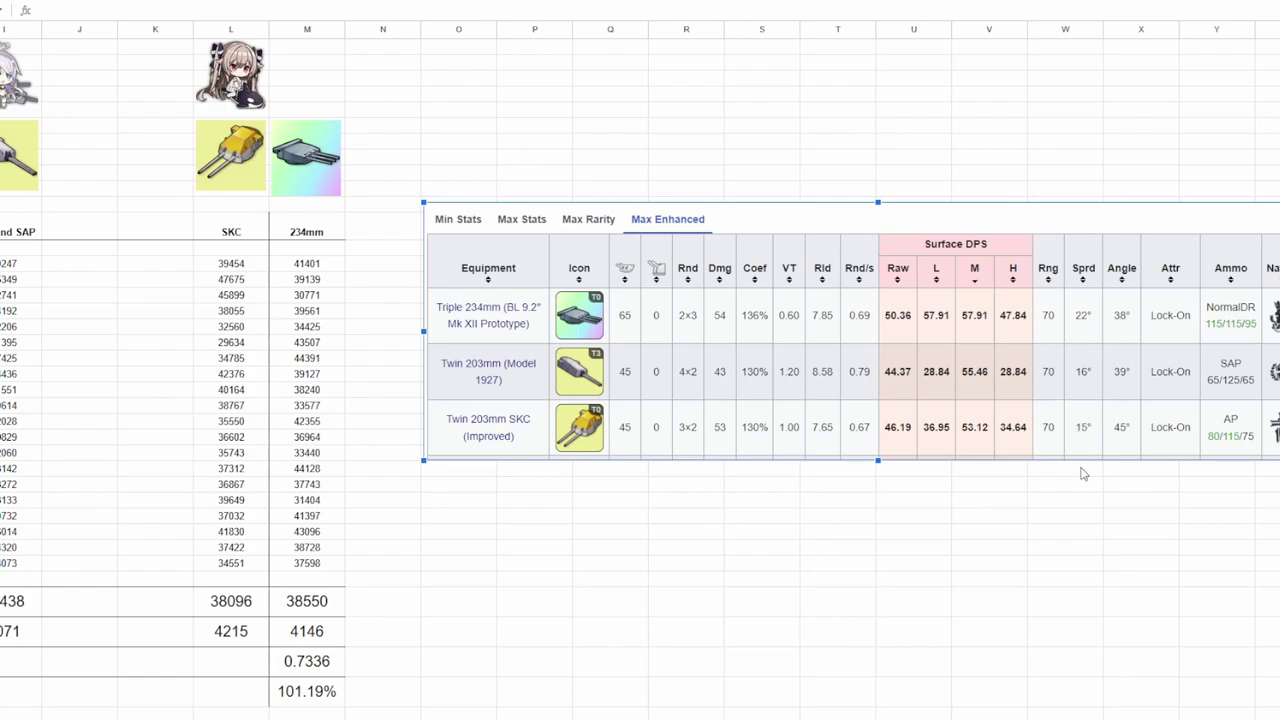
pyautogui.click(314, 691)
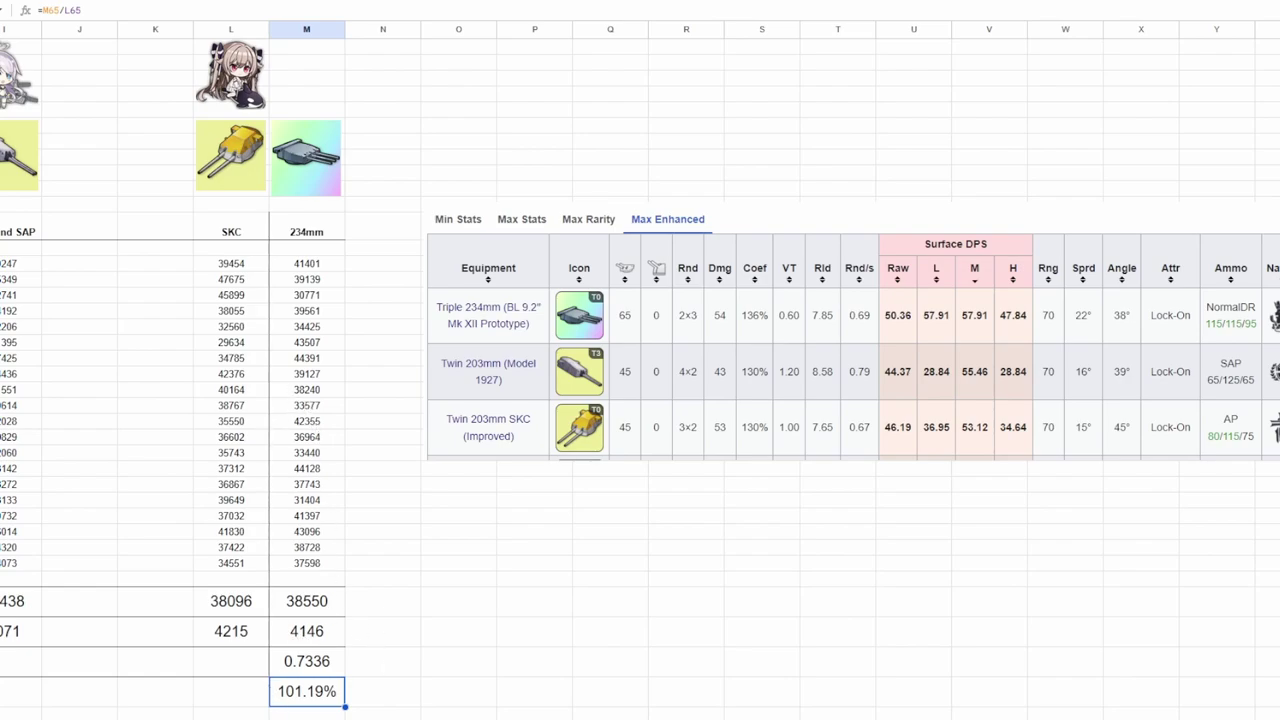
# Step: Compare Anchorage's average damage with the SAP gun against her two averages with the 234mm gun
pyautogui.hscroll(-1, 330, 526)
pyautogui.hscroll(-6, 150, 700)
pyautogui.click(155, 603)
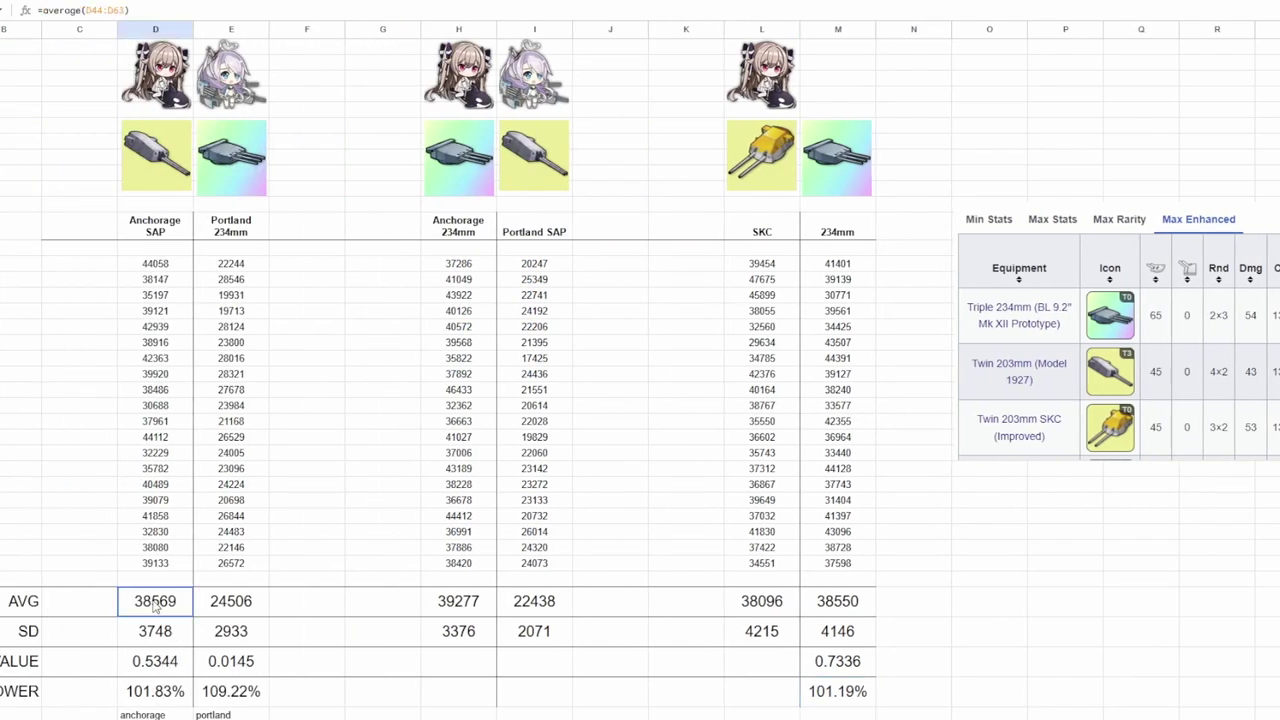
pyautogui.click(478, 605)
pyautogui.click(818, 606)
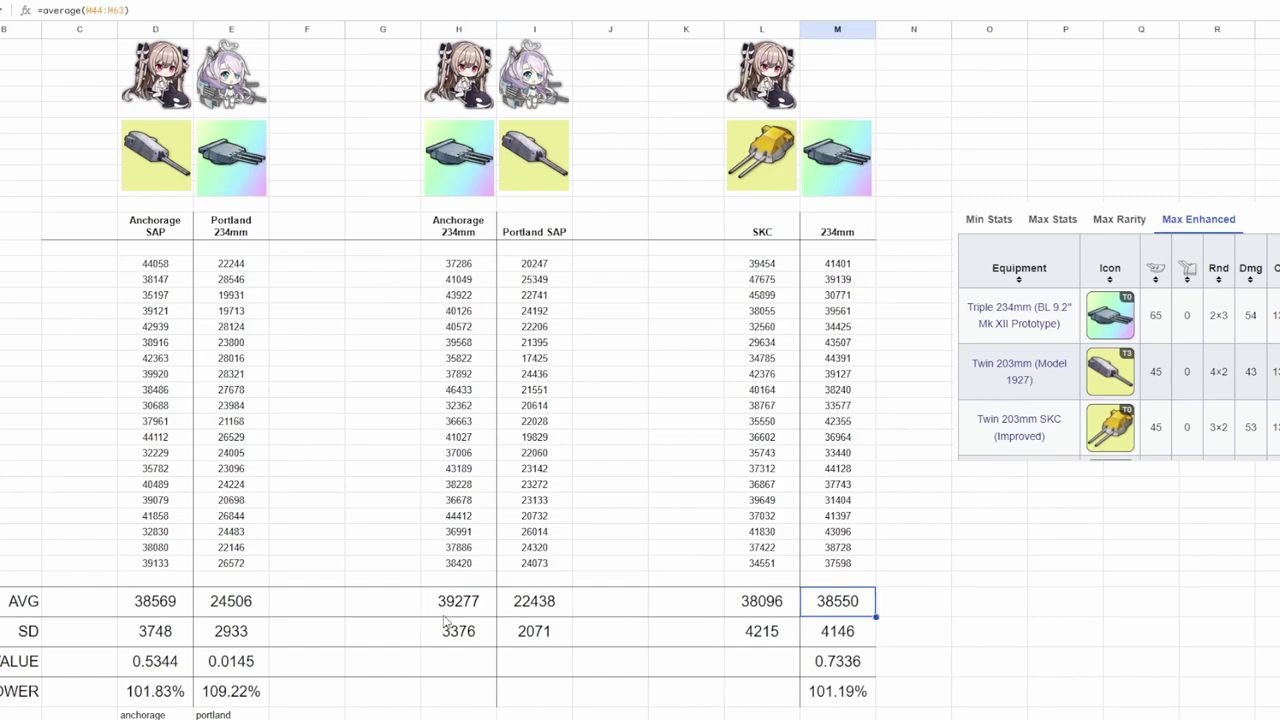
pyautogui.click(158, 612)
pyautogui.click(458, 607)
pyautogui.click(814, 613)
# Step: Review the surface DPS values in the gun stats image and compare them with Anchorage's SAP, SKC and 234mm averages
pyautogui.hscroll(5, 969, 654)
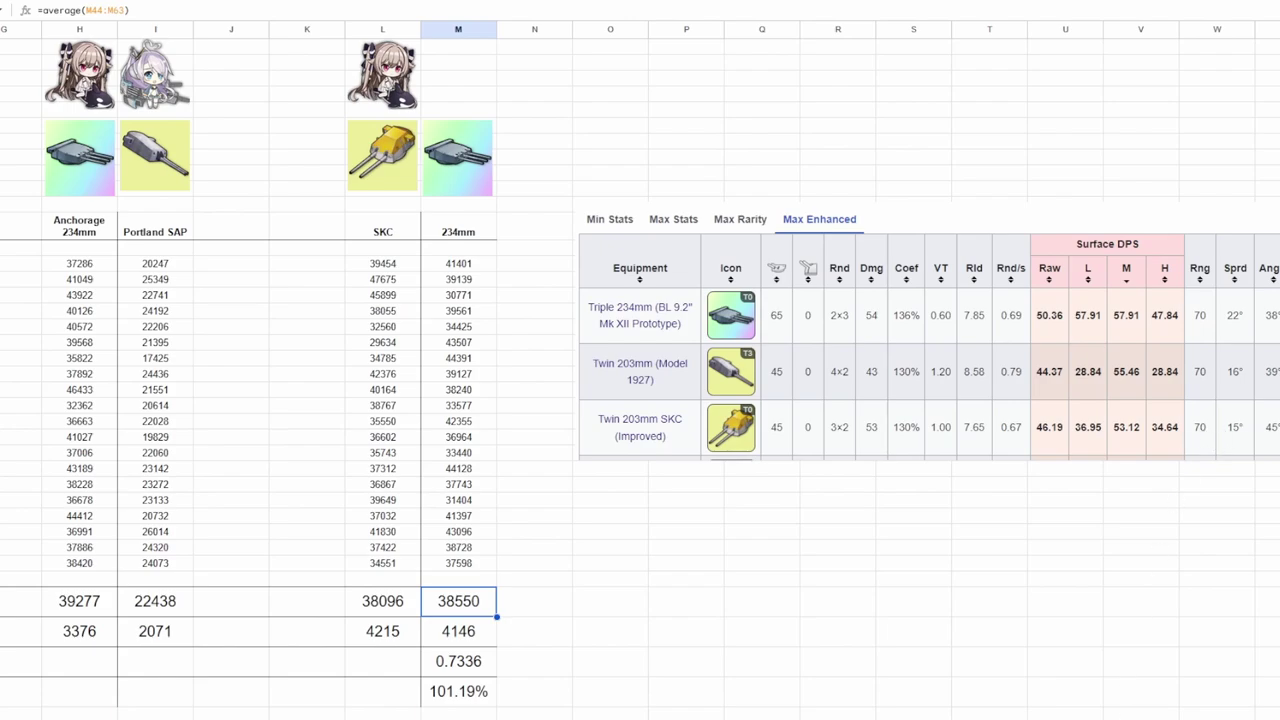
pyautogui.hscroll(2, 640, 400)
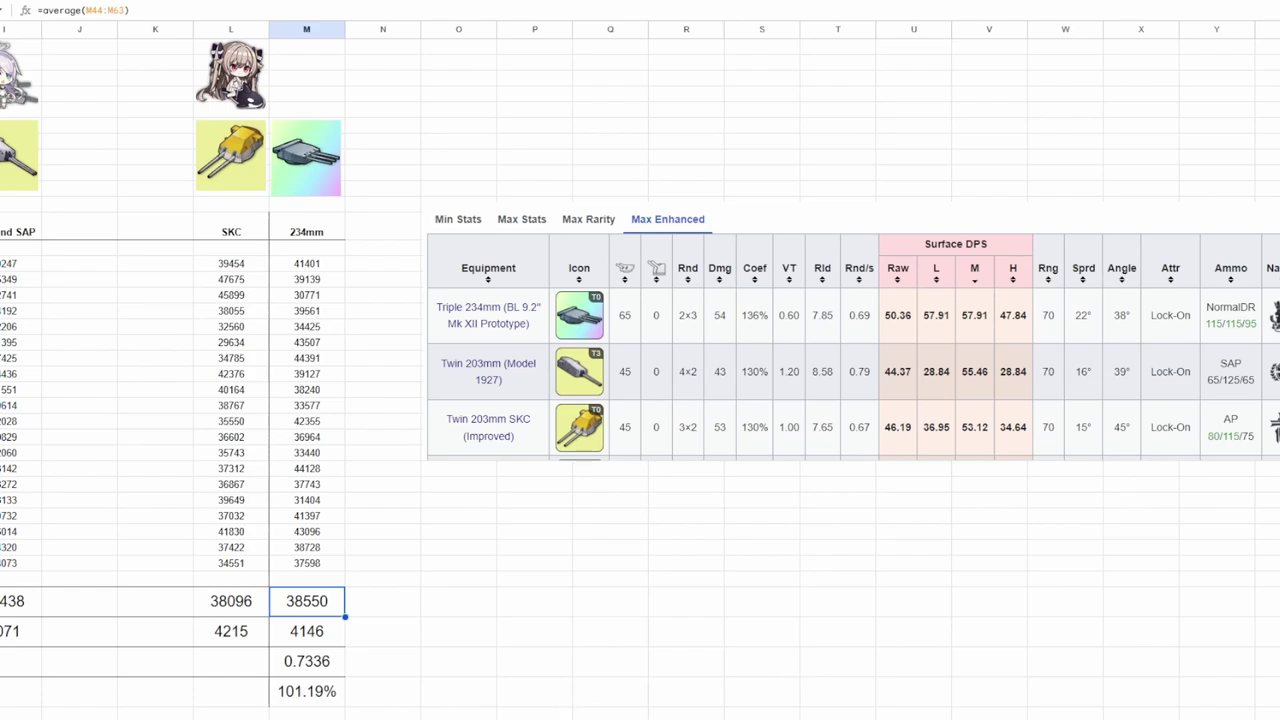
pyautogui.hscroll(-8, 640, 400)
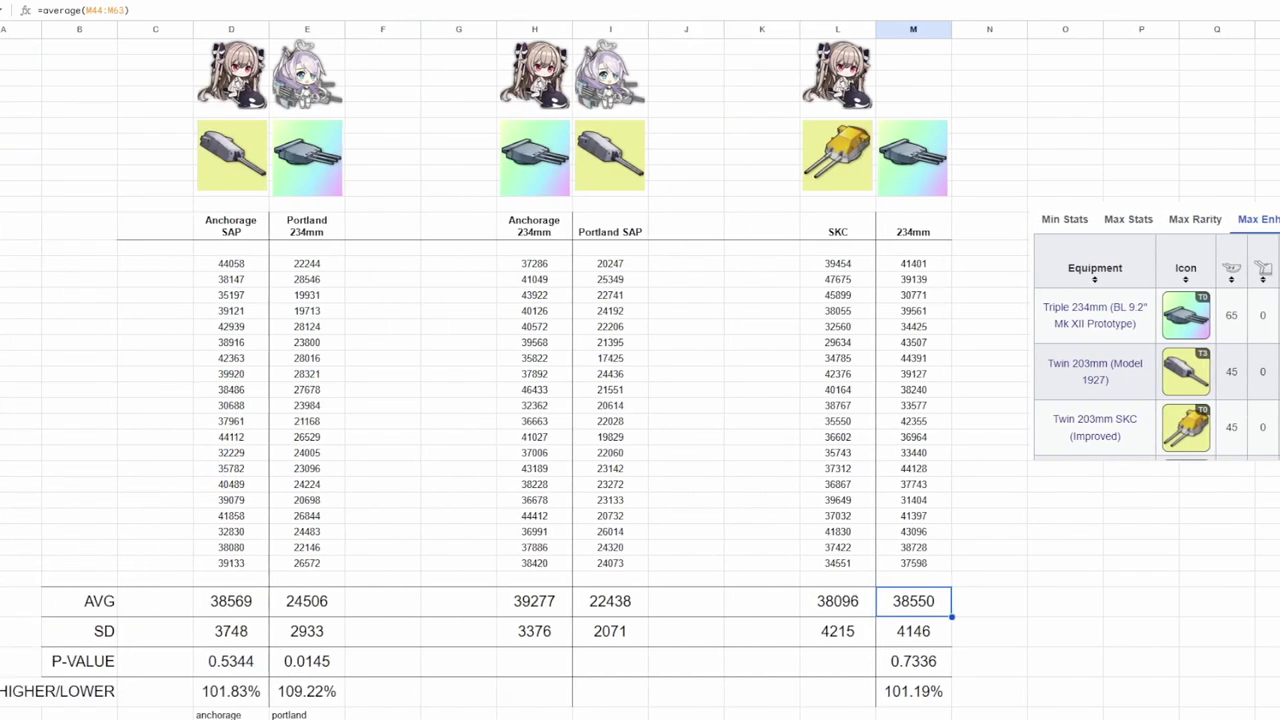
pyautogui.click(240, 606)
pyautogui.click(945, 609)
pyautogui.click(833, 608)
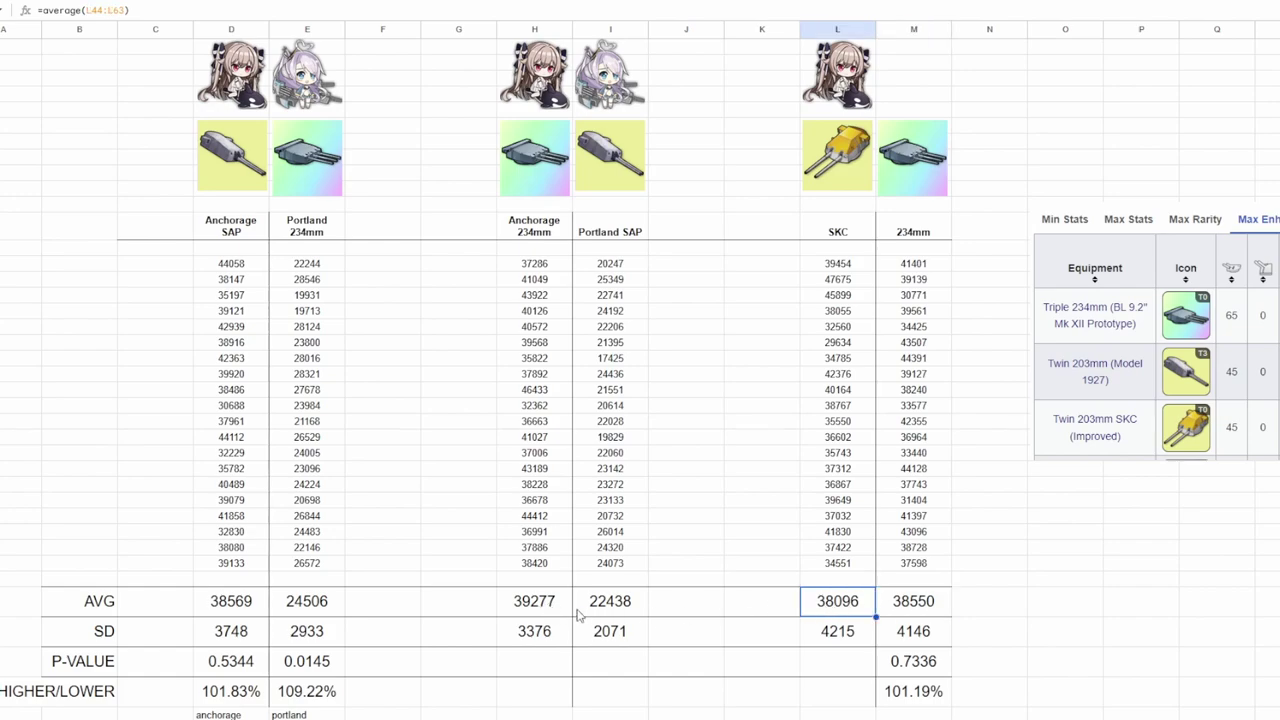
pyautogui.click(520, 612)
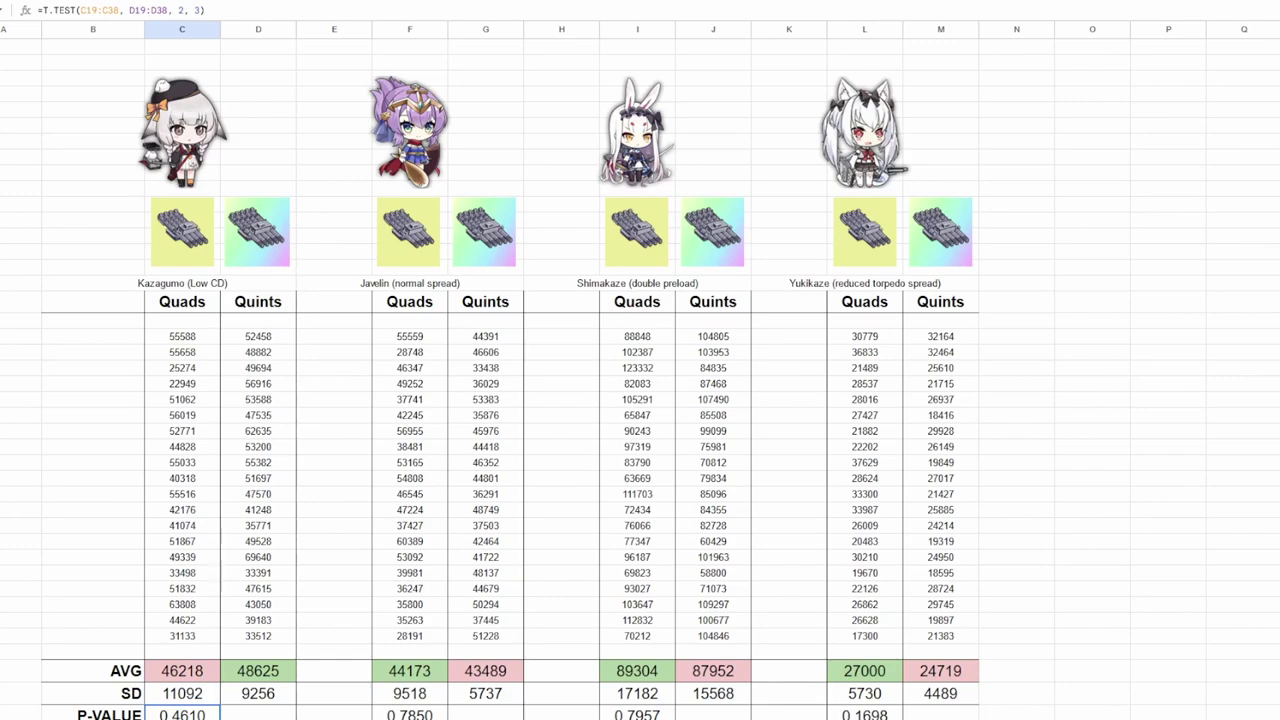
# Step: Examine the Quads versus Quints torpedo tables down to their AVG, SD, P-VALUE and HIGHER/LOWER rows
pyautogui.scroll(-2, 281, 594)
pyautogui.scroll(2, 281, 594)
pyautogui.scroll(-1, 640, 390)
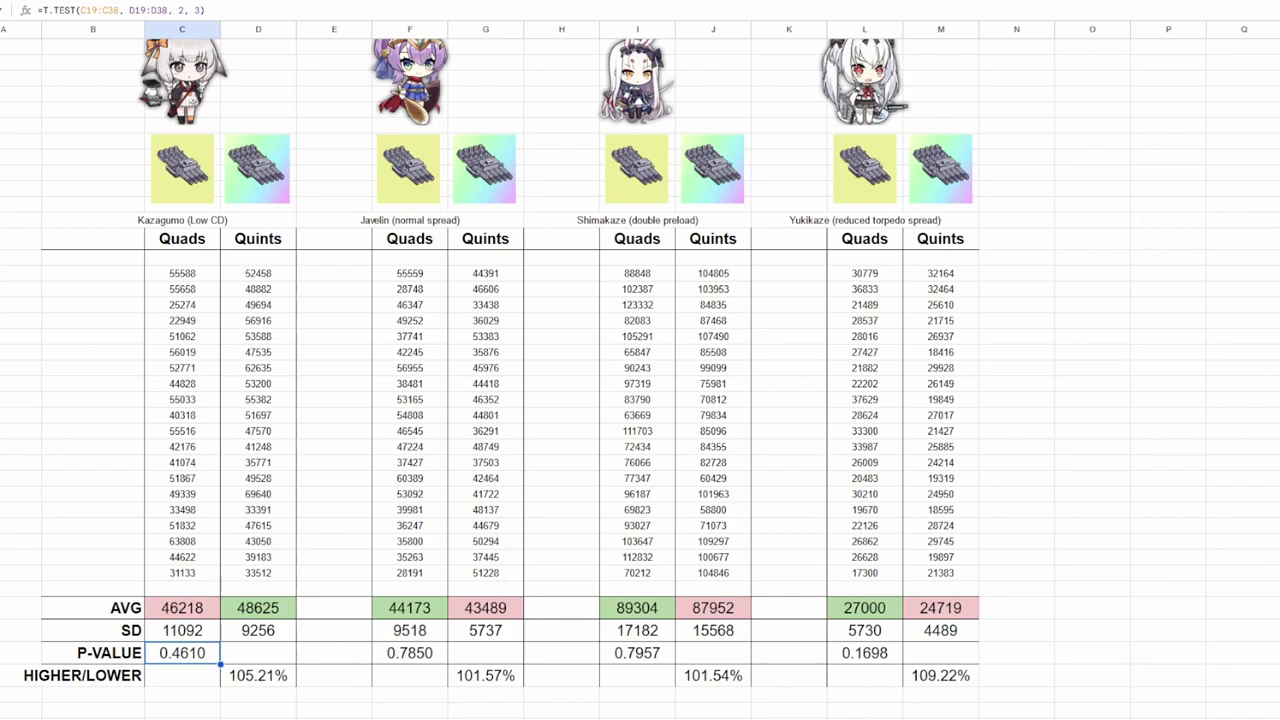
pyautogui.click(334, 675)
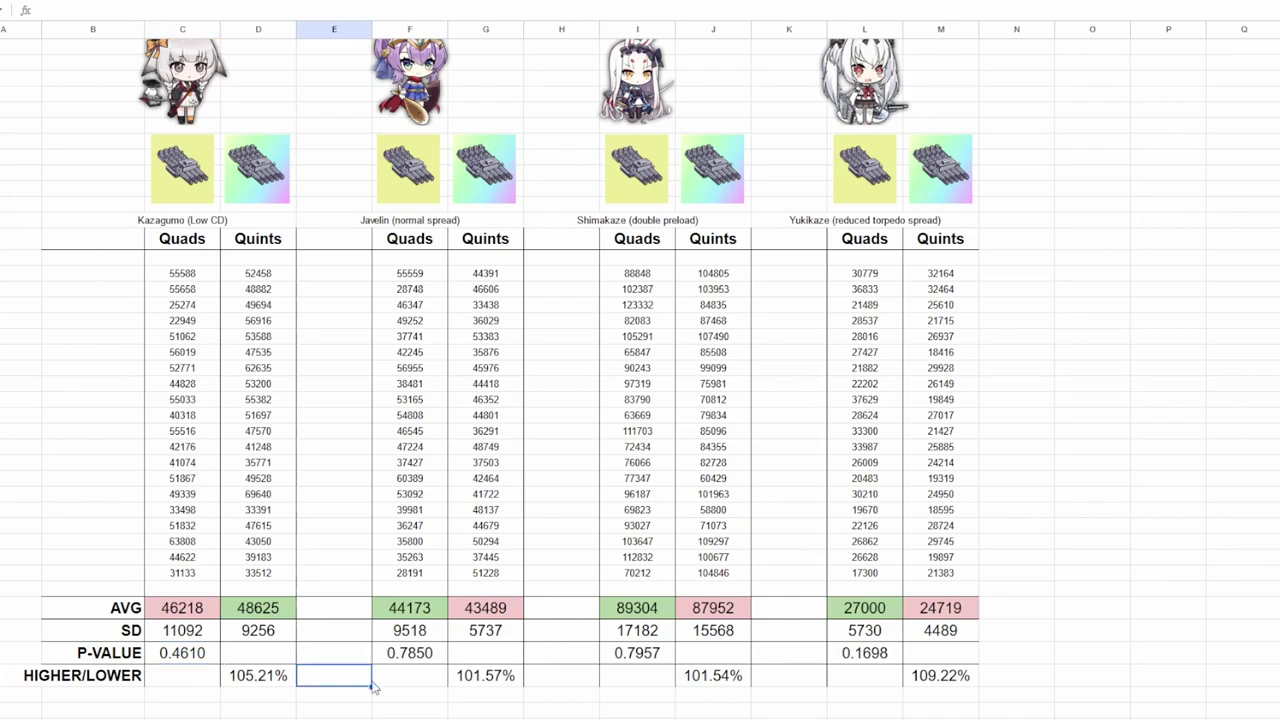
pyautogui.click(416, 684)
pyautogui.click(384, 695)
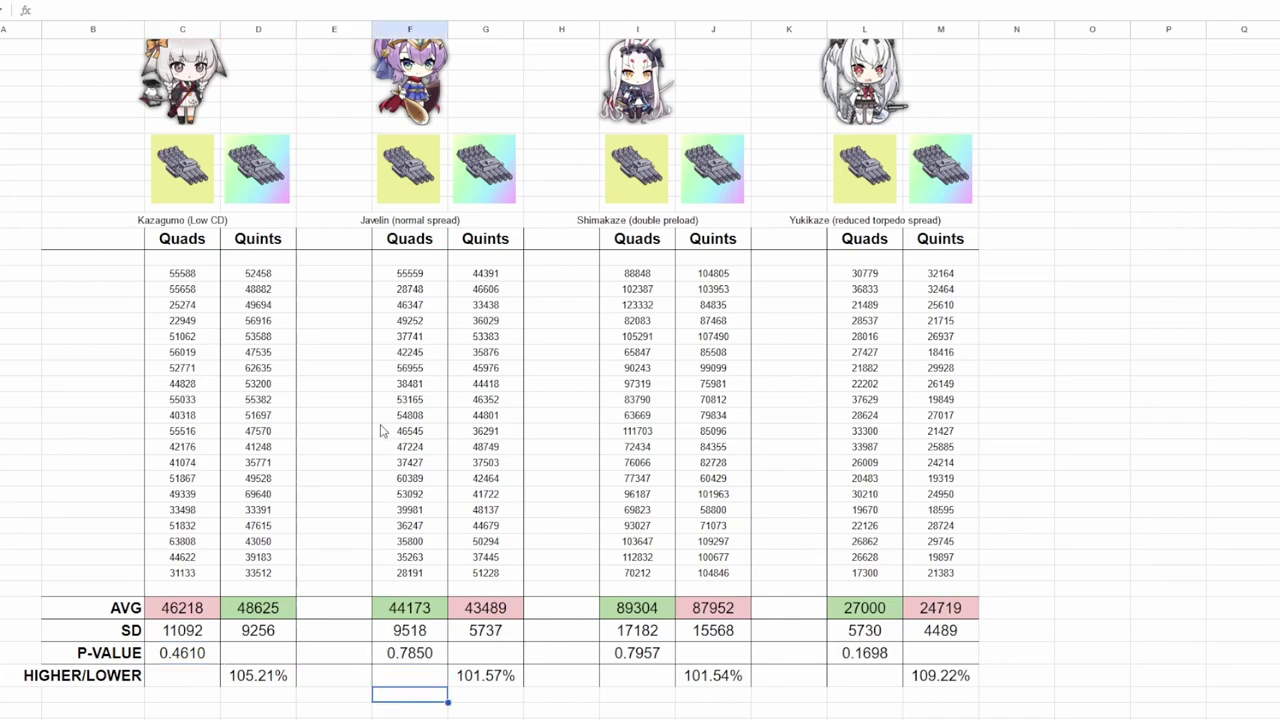
# Step: Review the ship labels above the torpedo tables, covering Javelin, Yukikaze, Shimakaze and Kazagumo and their test conditions
pyautogui.click(368, 214)
pyautogui.click(396, 220)
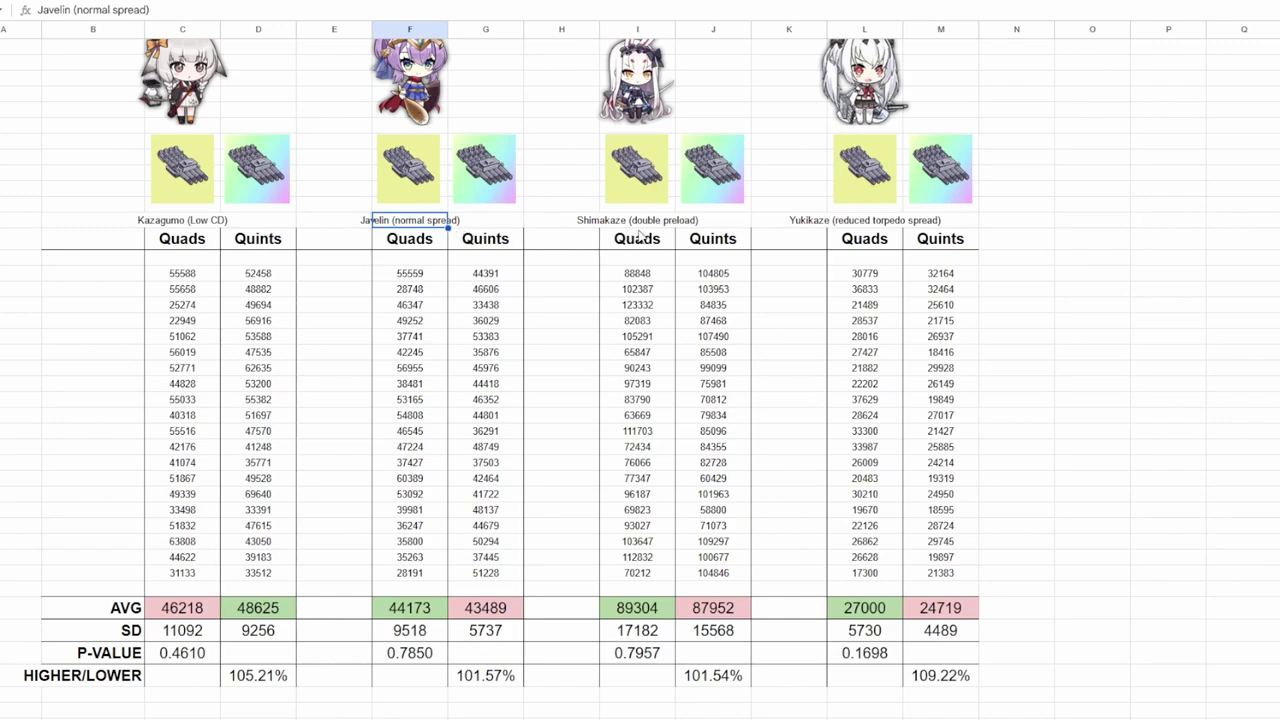
pyautogui.click(825, 226)
pyautogui.click(876, 228)
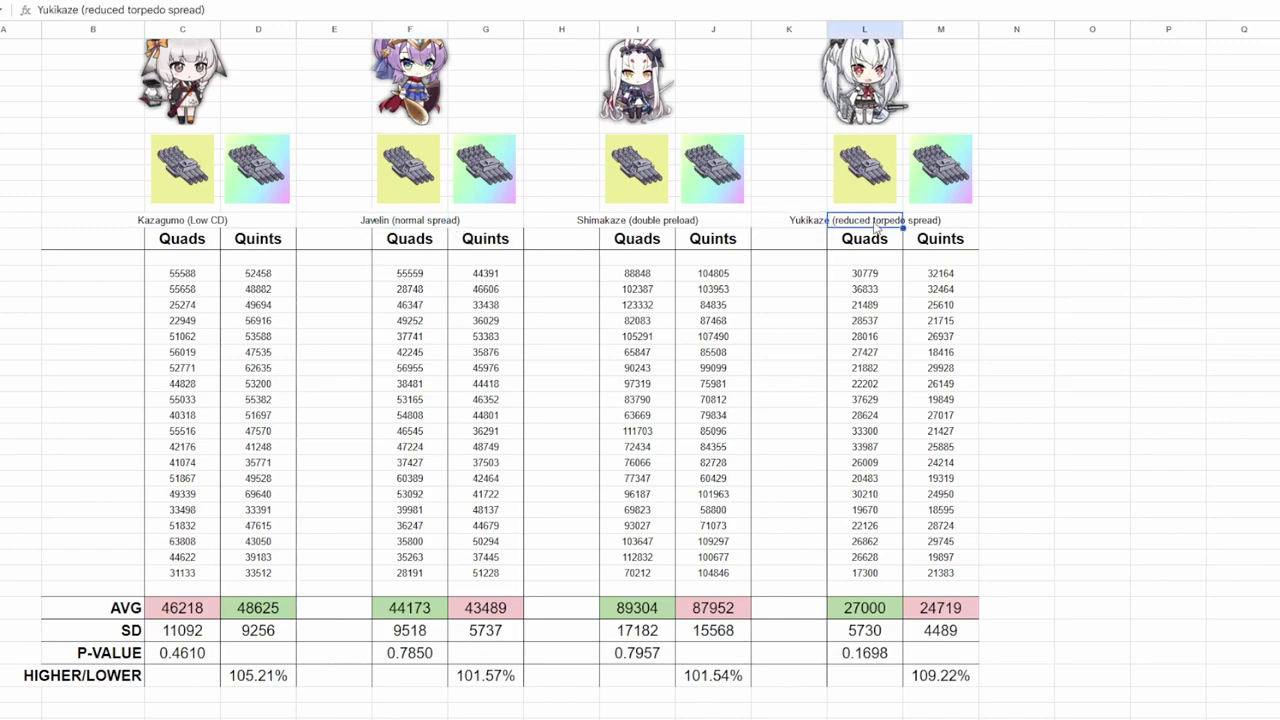
pyautogui.click(646, 221)
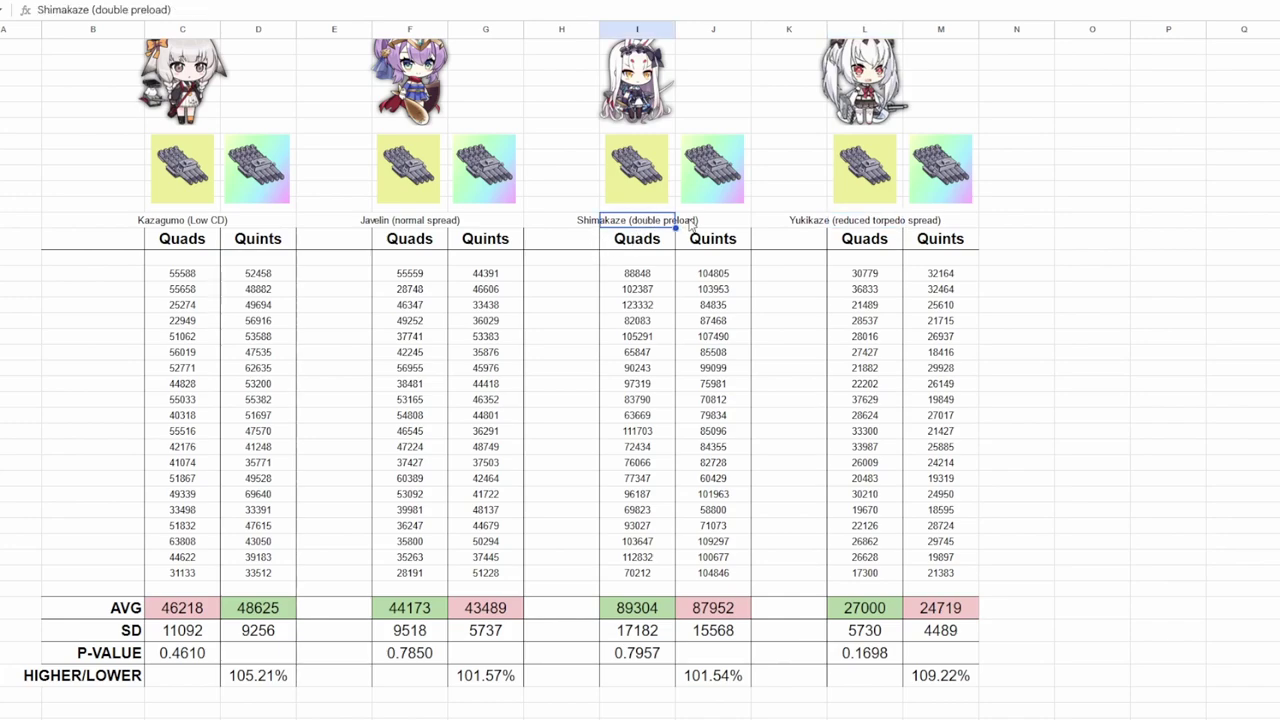
pyautogui.click(381, 227)
pyautogui.click(192, 222)
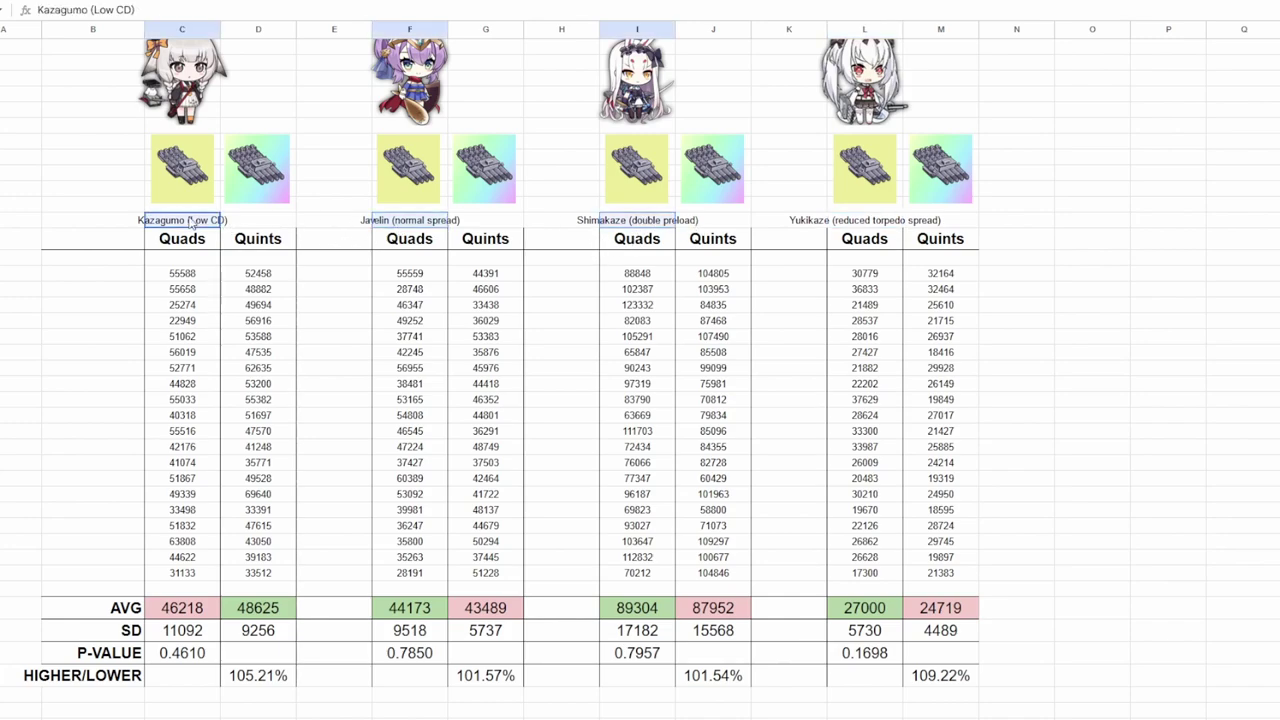
# Step: Left-align the four ship labels above the torpedo tables, including Yukikaze (reduced torpedo spread), and deselect them
pyautogui.click(872, 222)
pyautogui.click(716, 22)
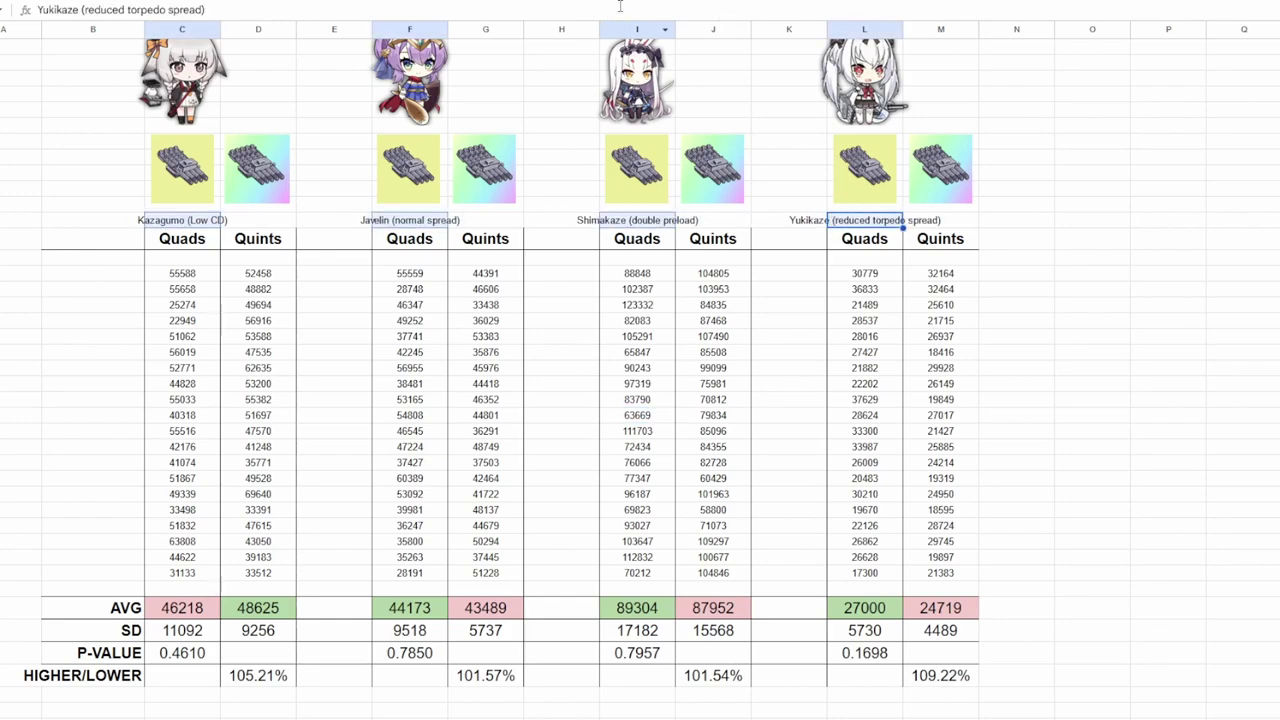
pyautogui.click(503, 404)
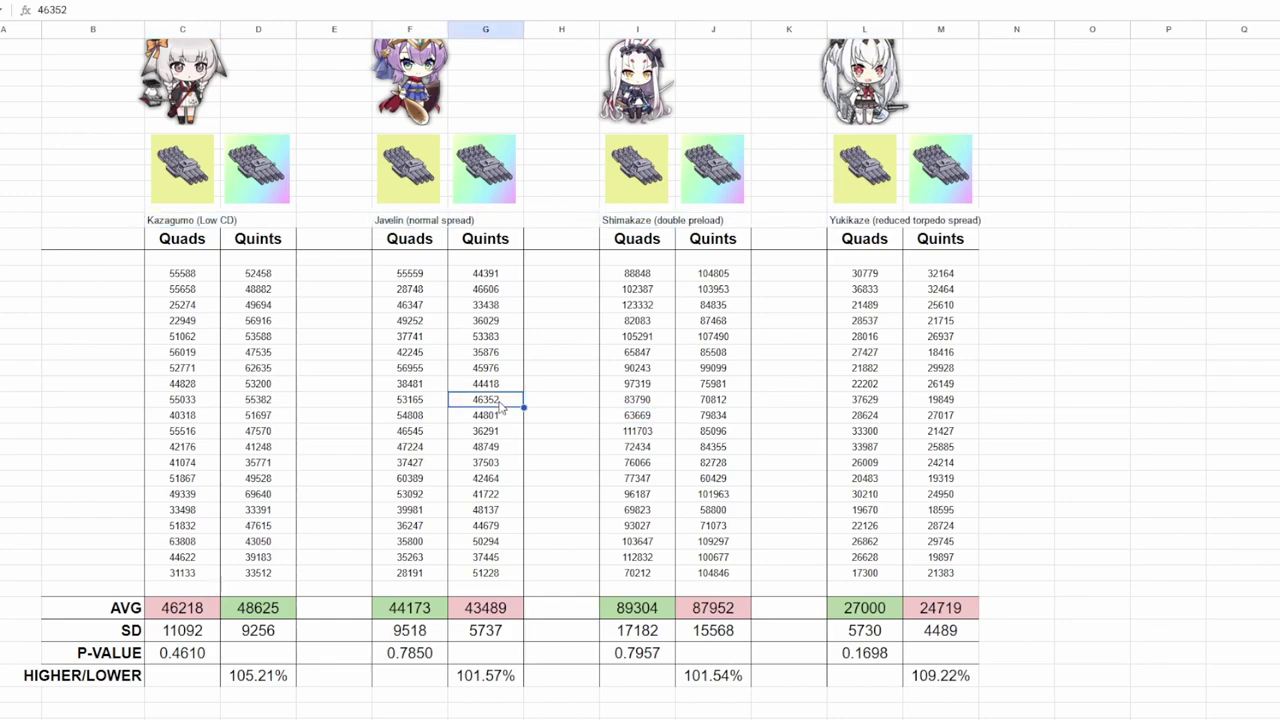
pyautogui.click(330, 404)
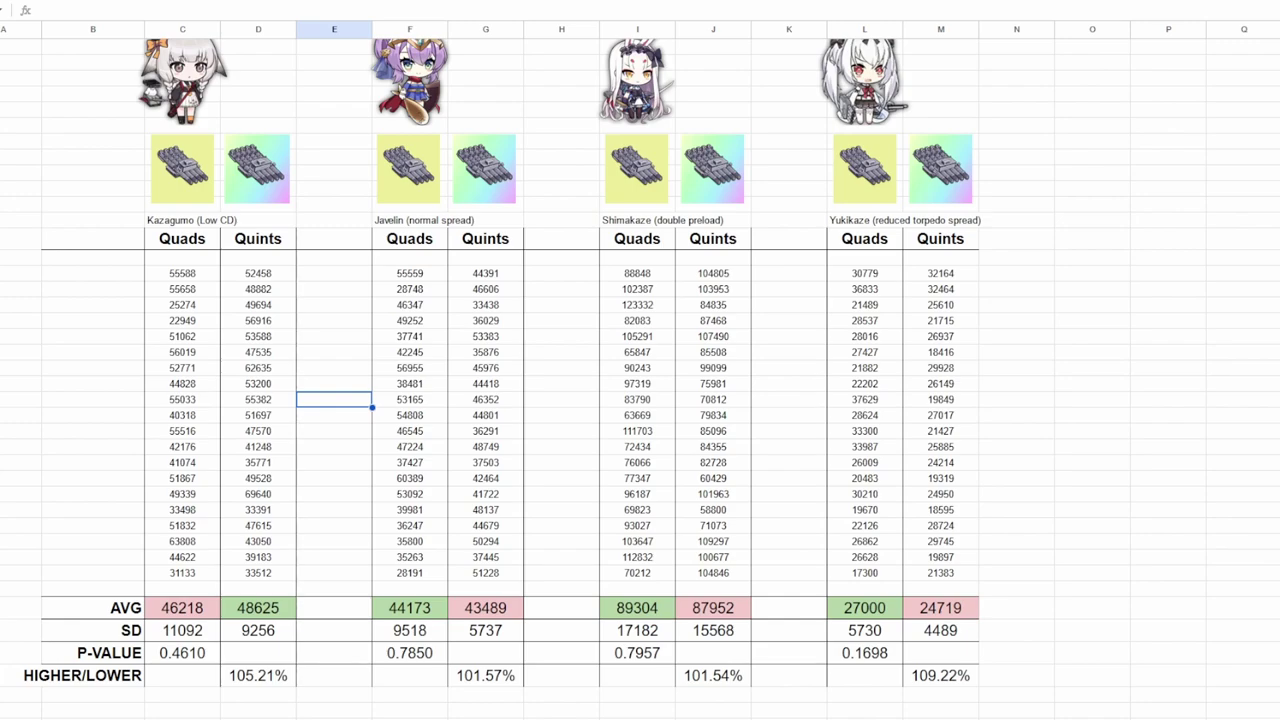
pyautogui.press('Return')
# Step: Compare the HIGHER/LOWER percentages of Javelin, Shimakaze, Yukikaze and Kazagumo beneath the Quads and Quints torpedo tables
pyautogui.click(515, 680)
pyautogui.click(734, 686)
pyautogui.click(520, 685)
pyautogui.click(706, 678)
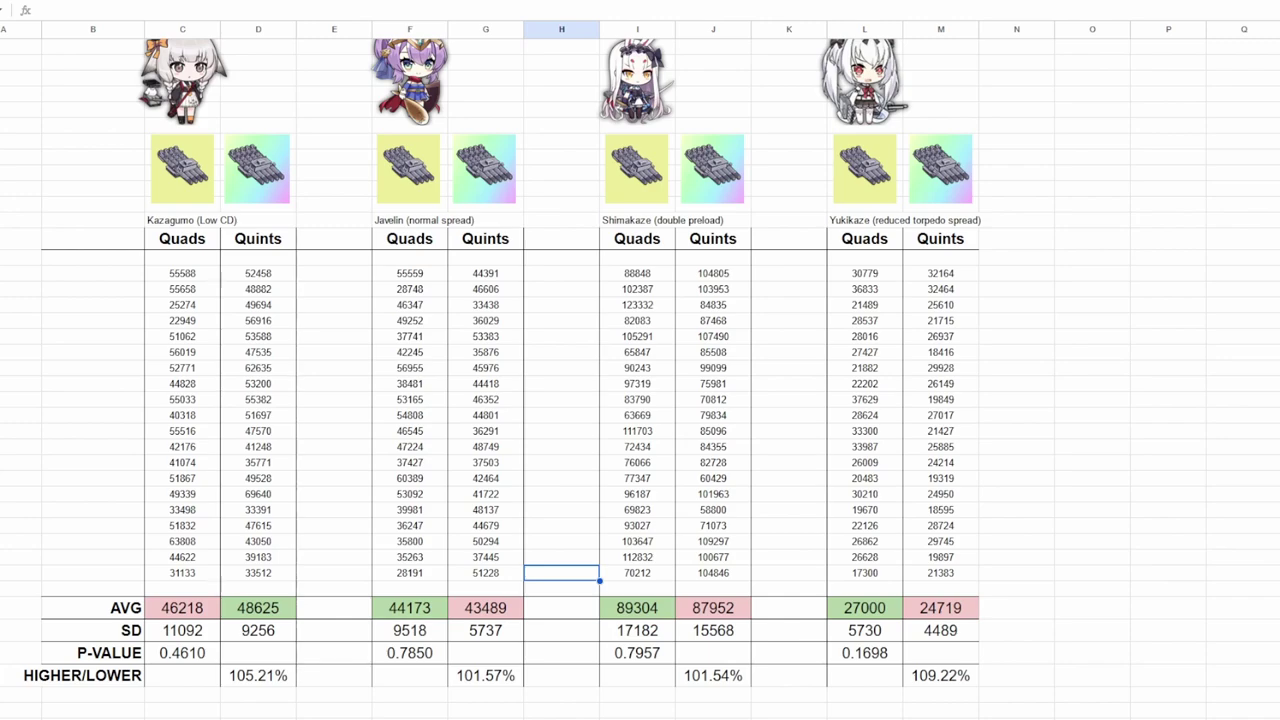
pyautogui.click(942, 678)
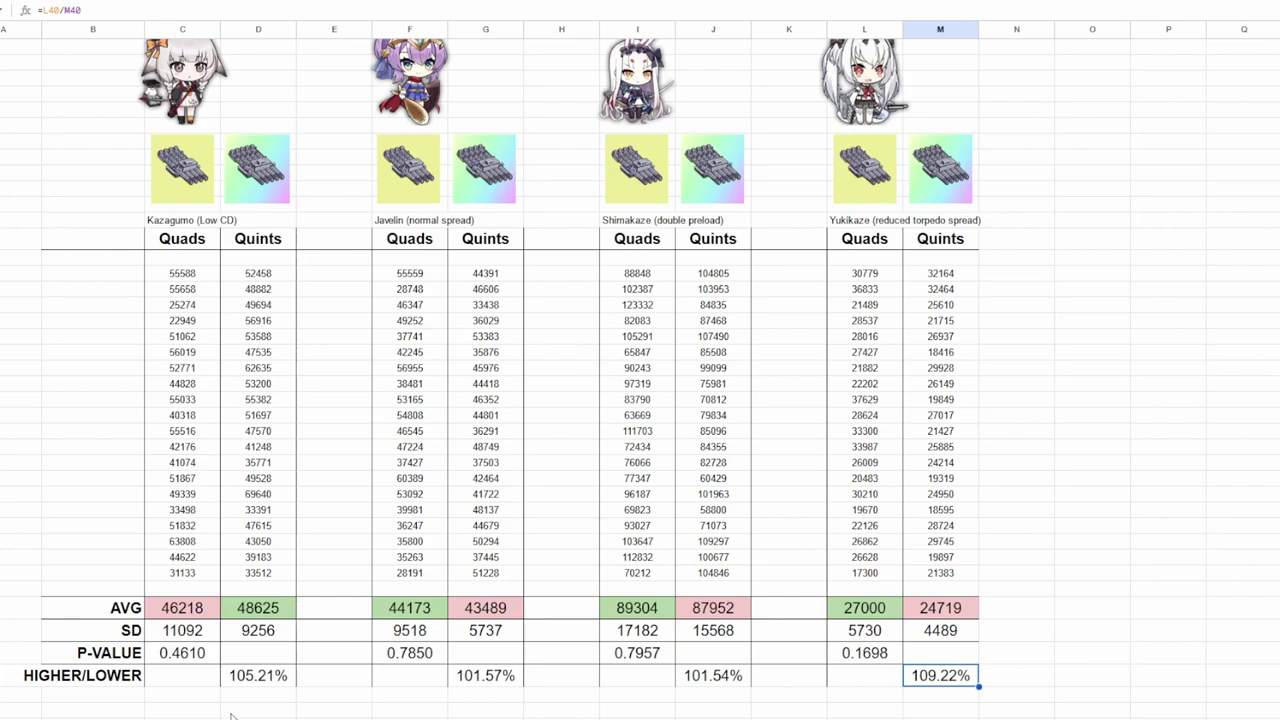
pyautogui.click(249, 677)
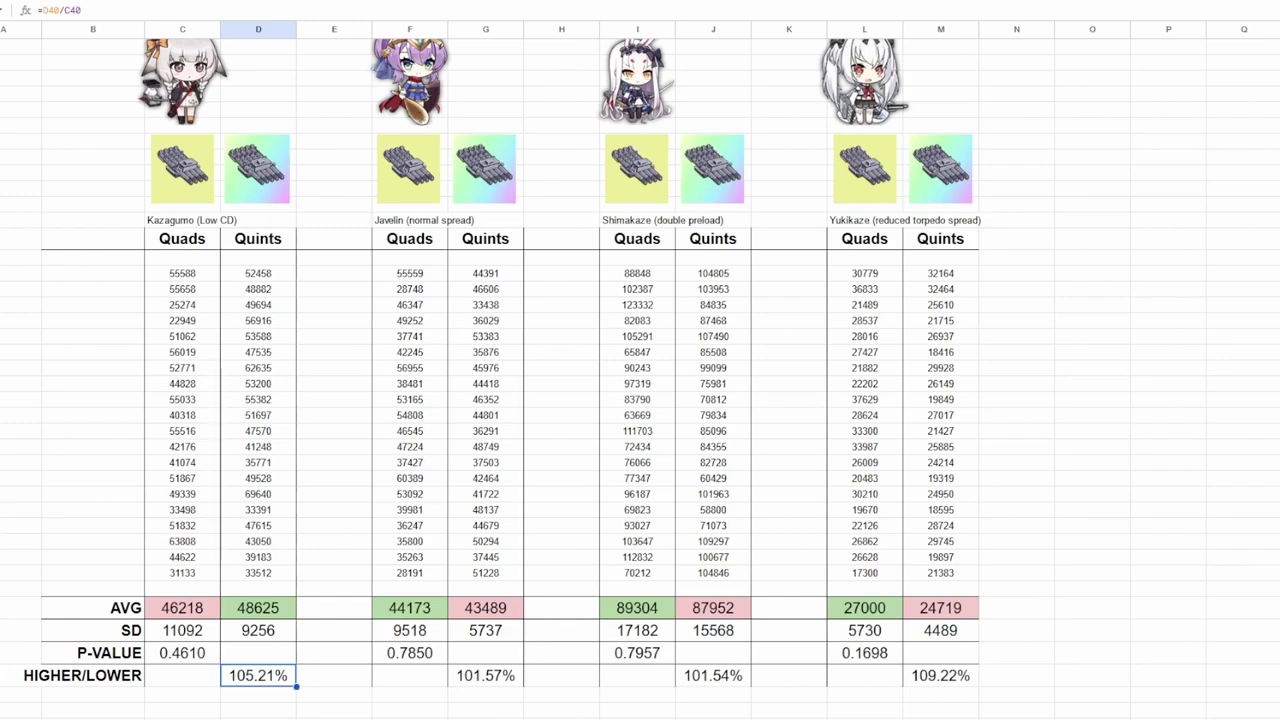
pyautogui.click(503, 684)
pyautogui.click(710, 681)
pyautogui.click(264, 678)
pyautogui.click(490, 698)
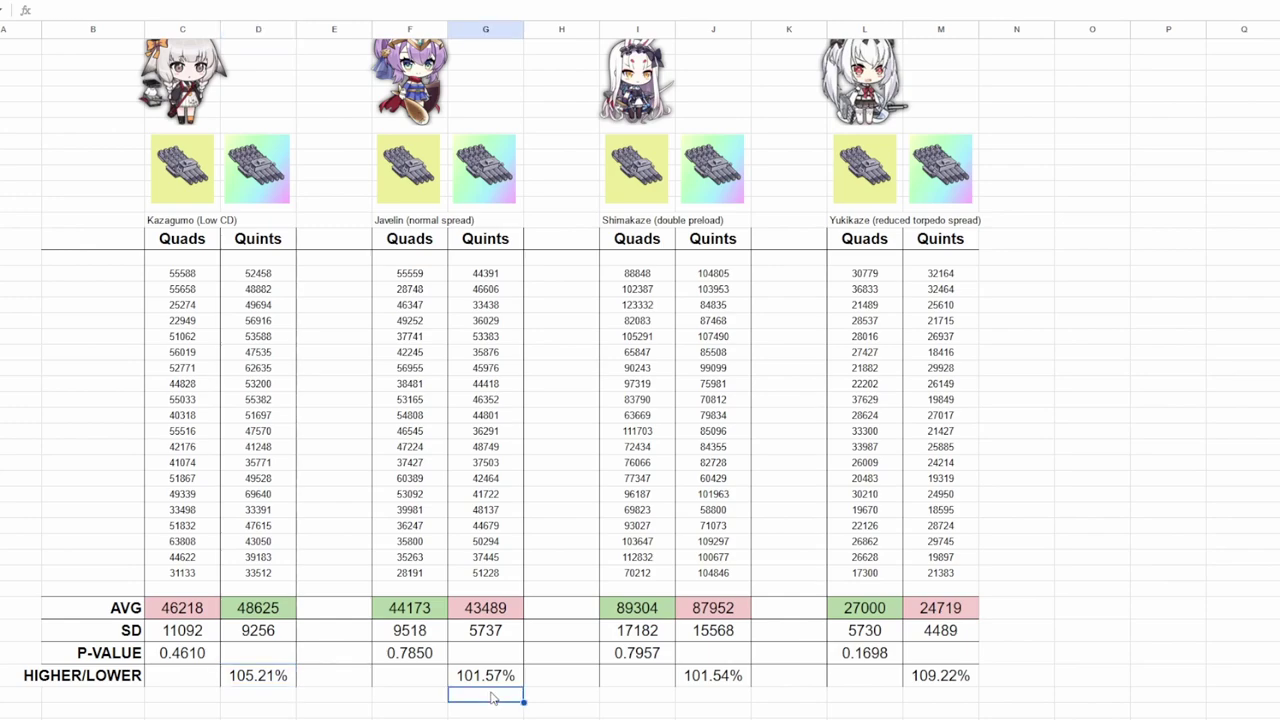